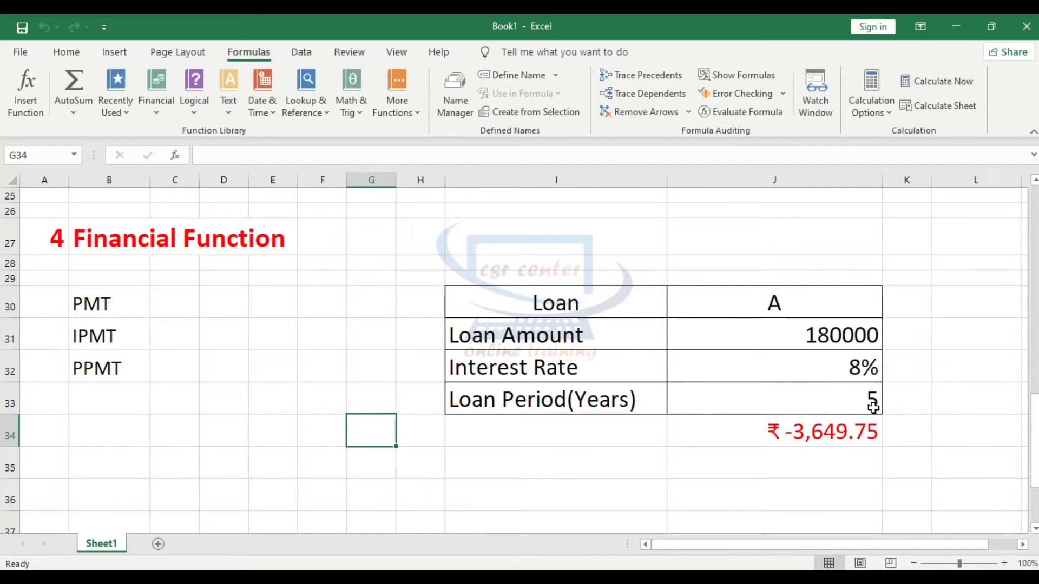
Start an IPMT formula in J35 with the monthly rate J32/12 and period 1.
click(782, 436)
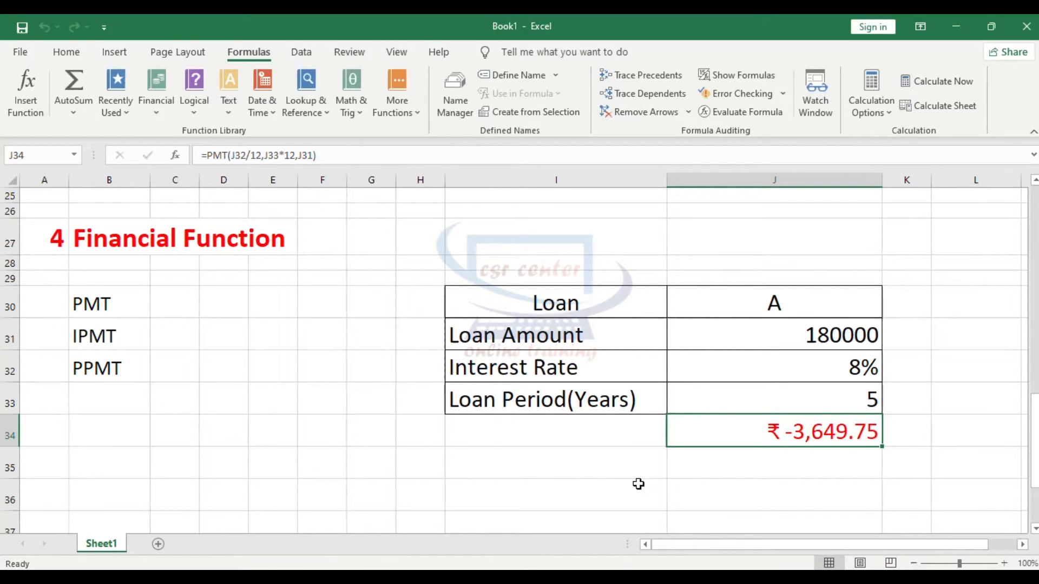
click(699, 472)
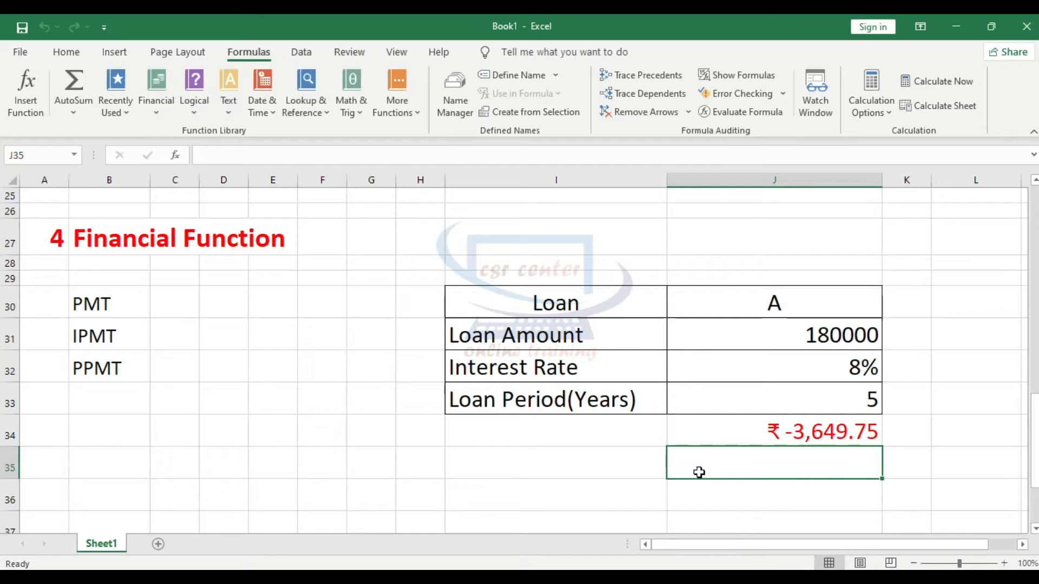
text(=)
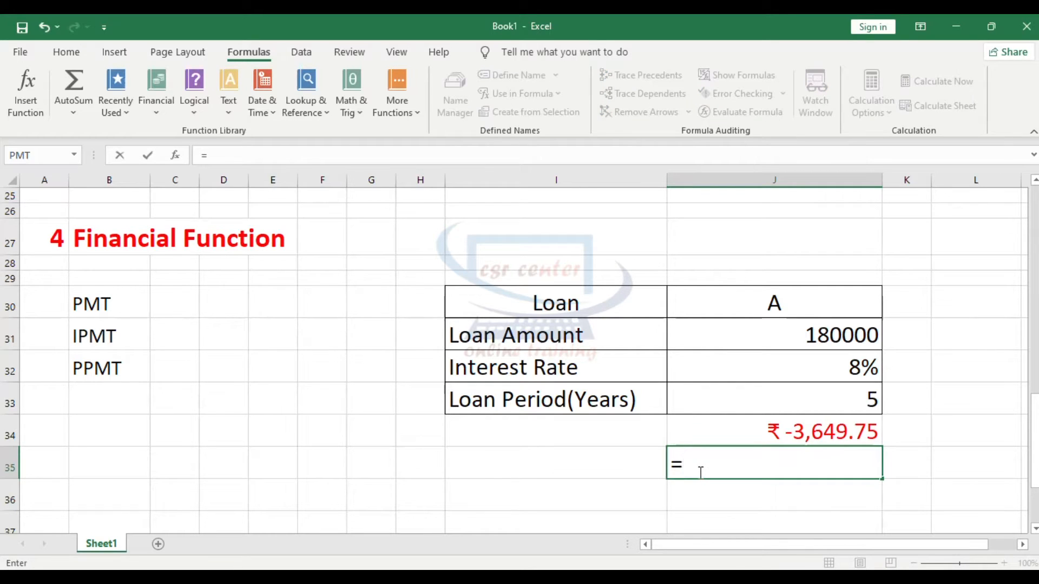
text(ipm)
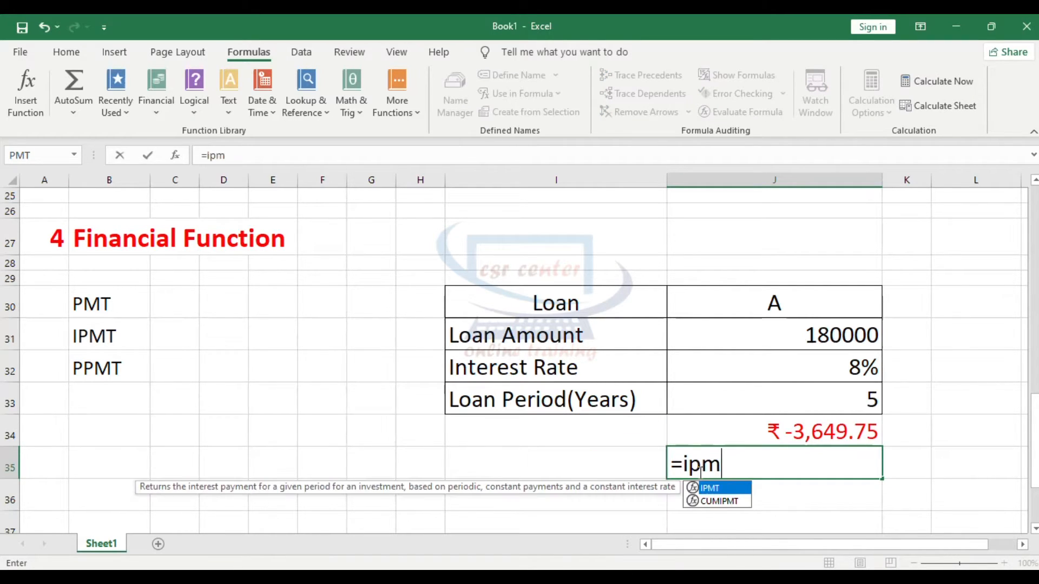
text(t()
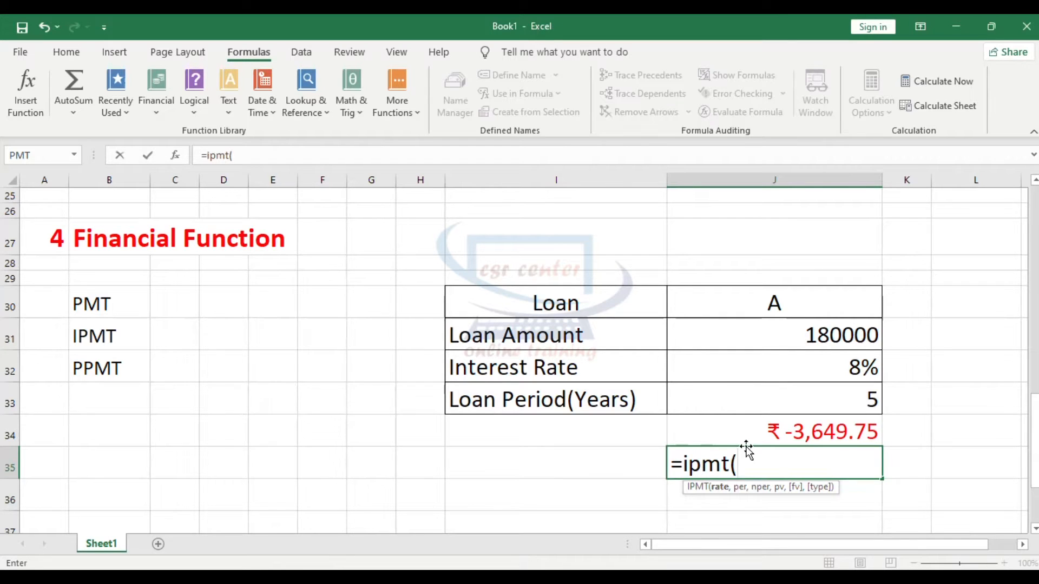
scroll(747, 449, down, 1)
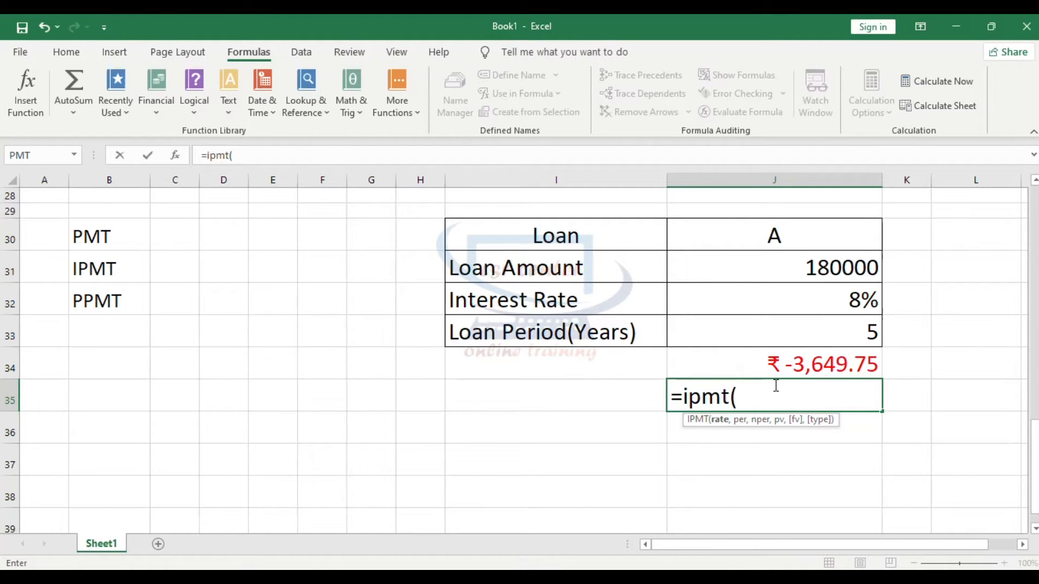
click(839, 299)
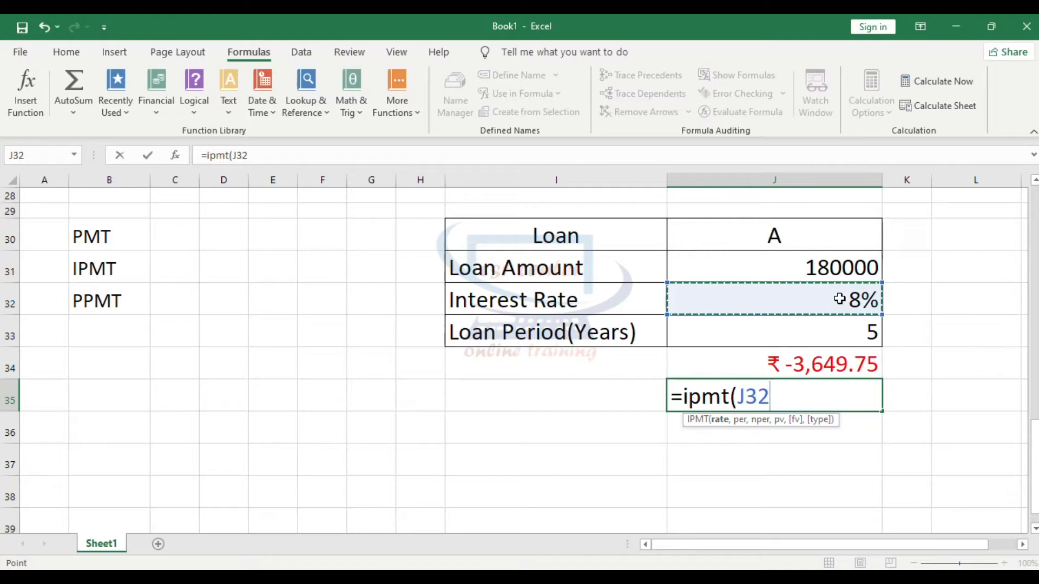
text(/)
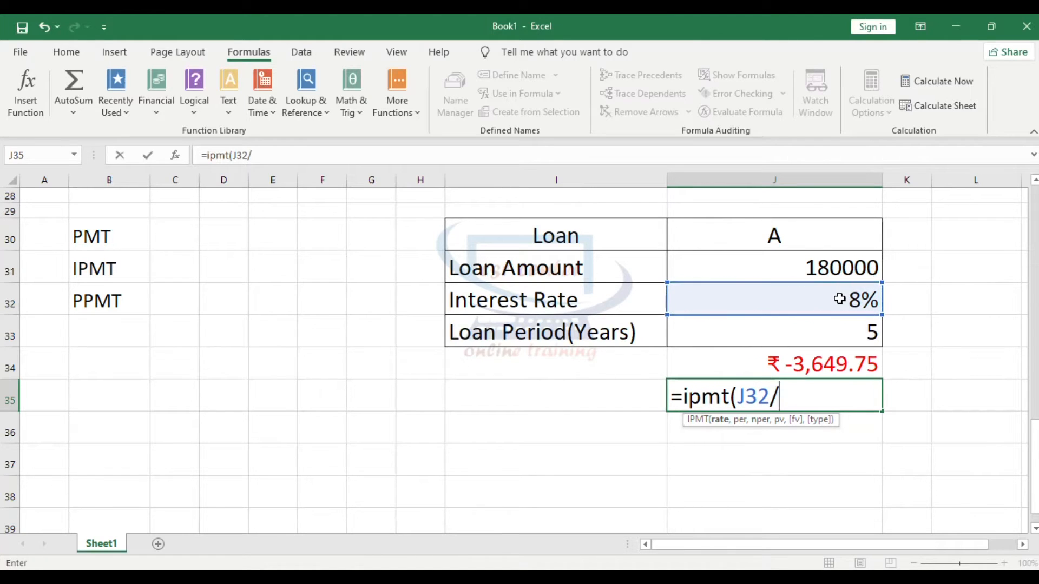
text(12)
text(,1)
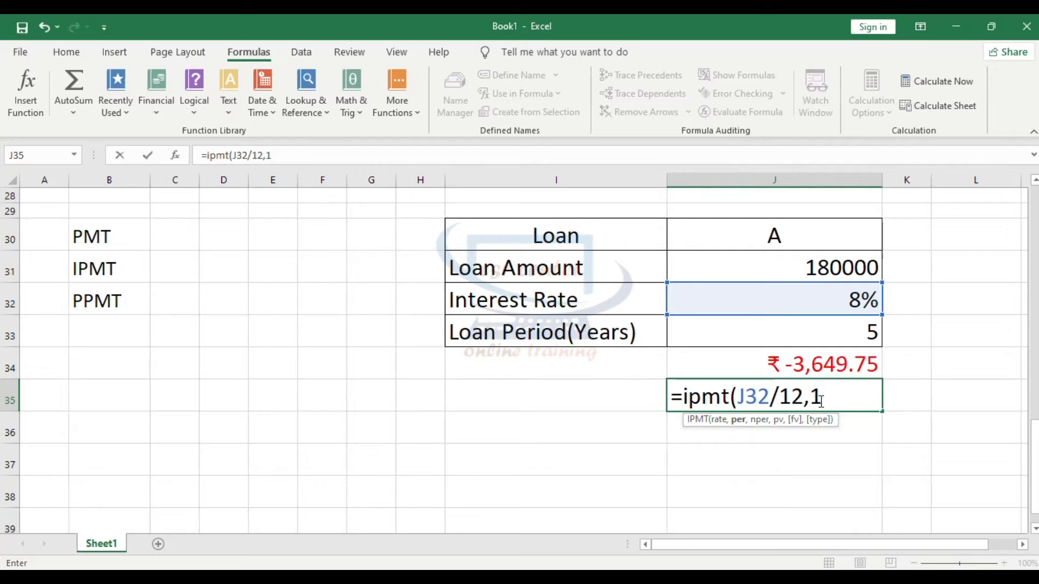
Complete the IPMT formula in J35 with J33*12 as the number of periods and loan amount J31 as the present value.
text(,)
click(846, 332)
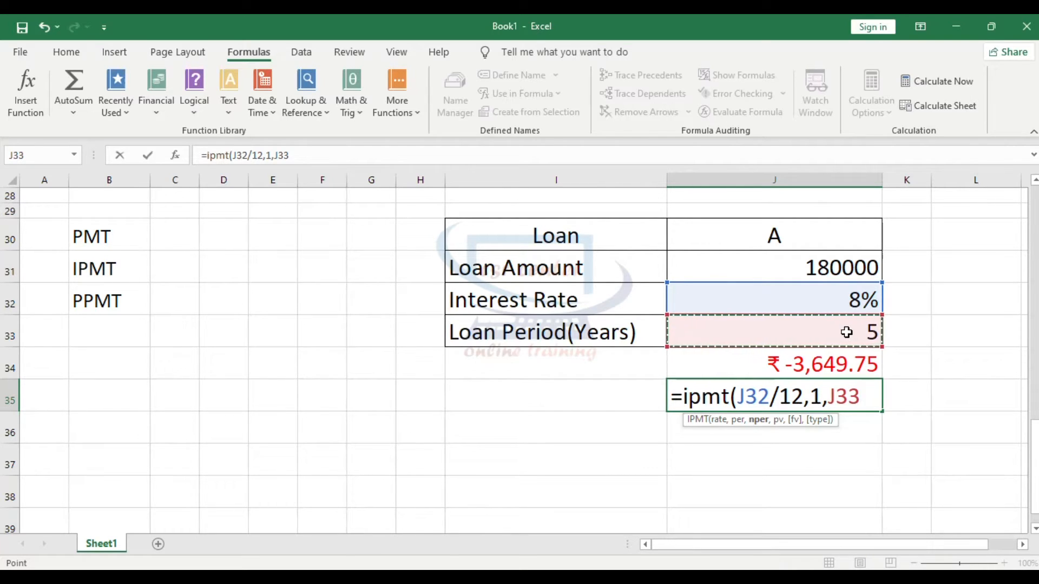
text(*12)
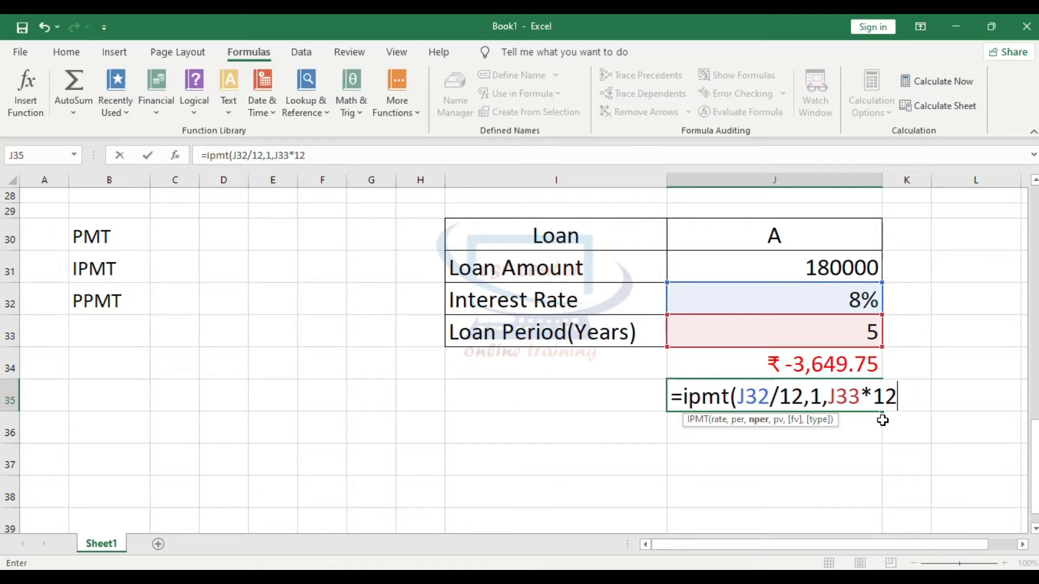
text(,)
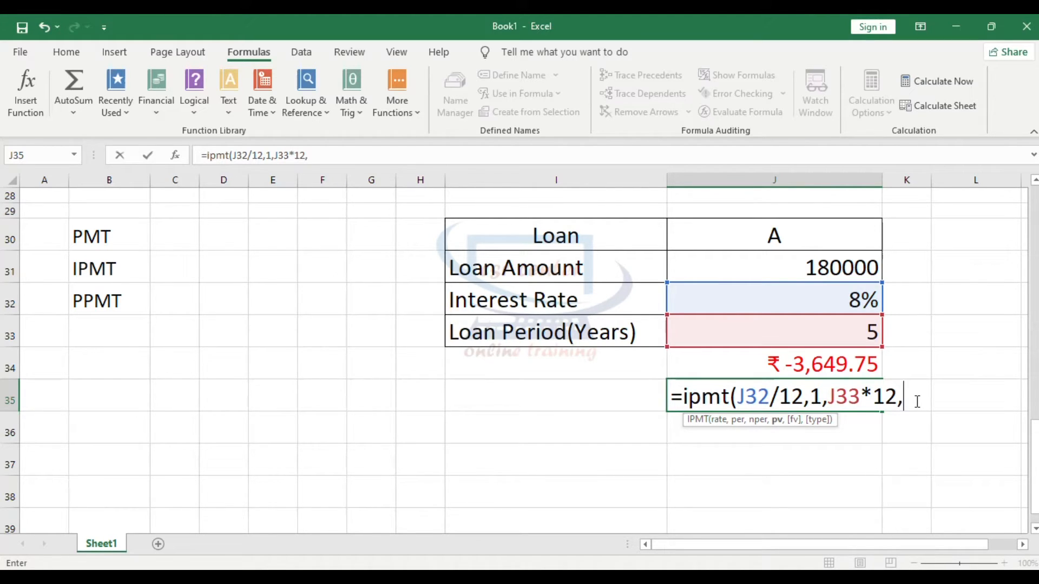
key(Up)
key(Up)
key(Up)
key(Up)
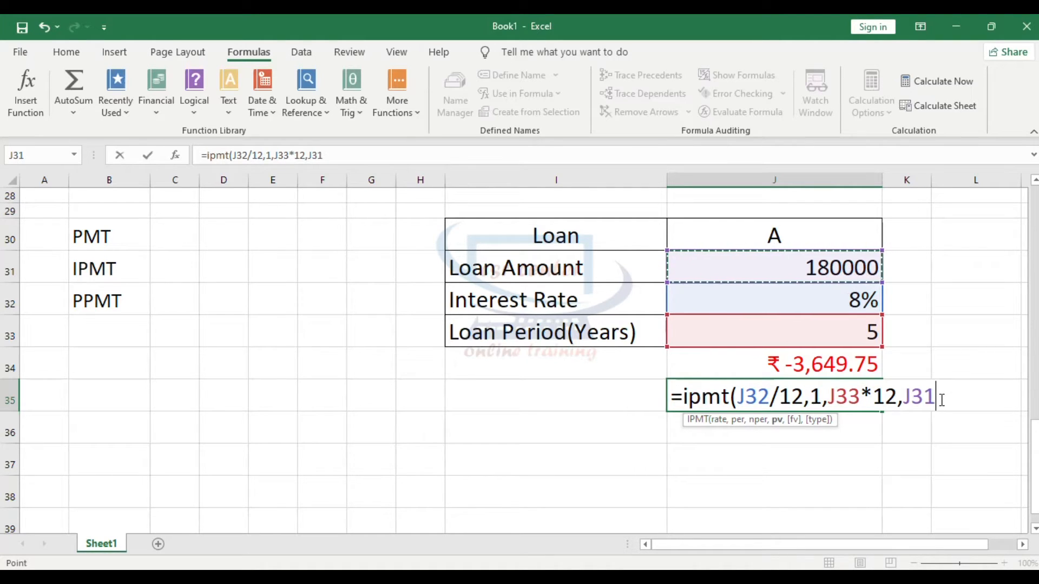
text())
key(Return)
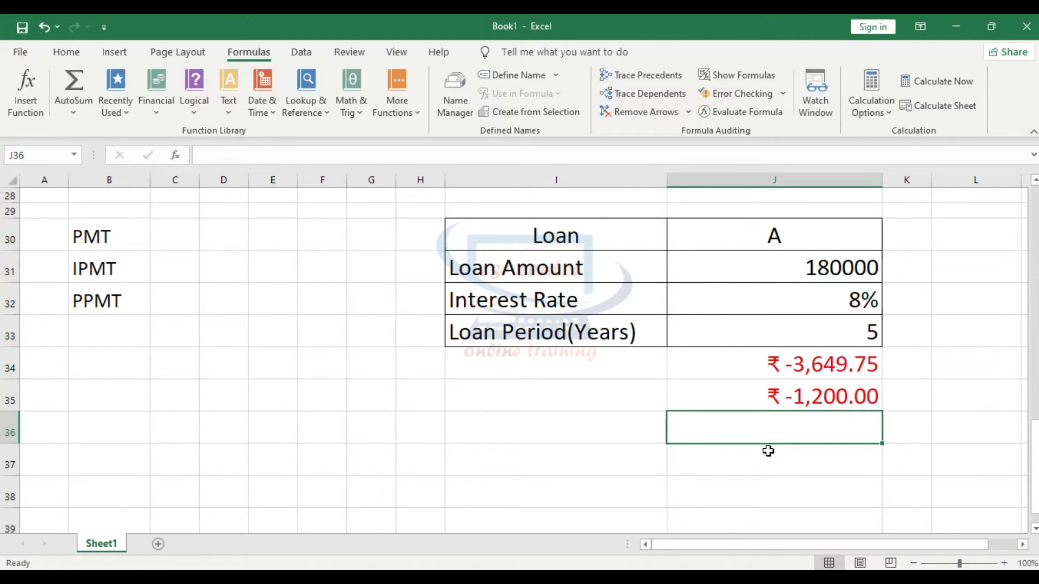
Calculate the first month's principal payment in J36 with =PPMT(J32/12,1,J33*12,J31).
text(=)
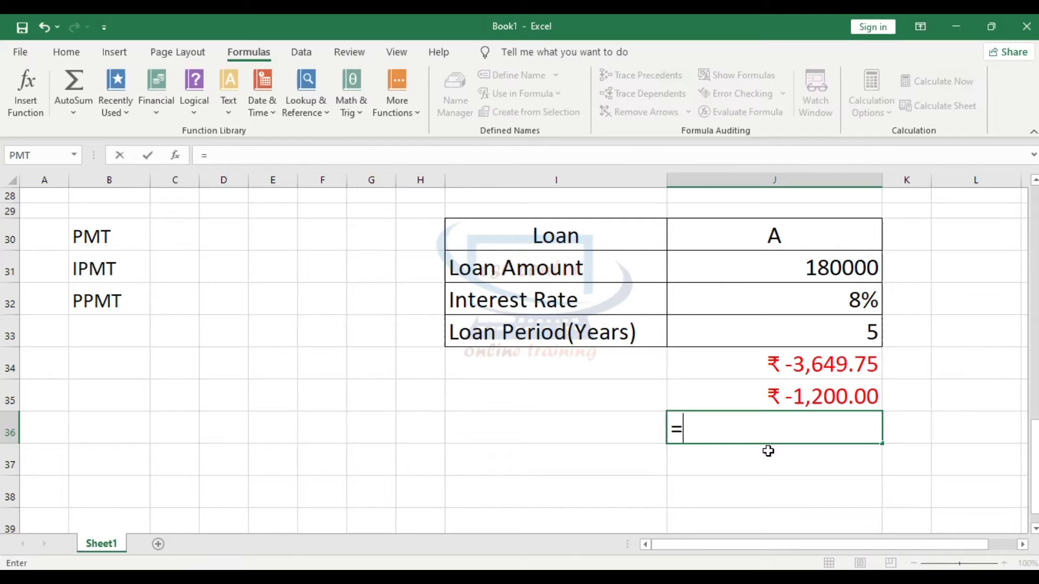
text(pp)
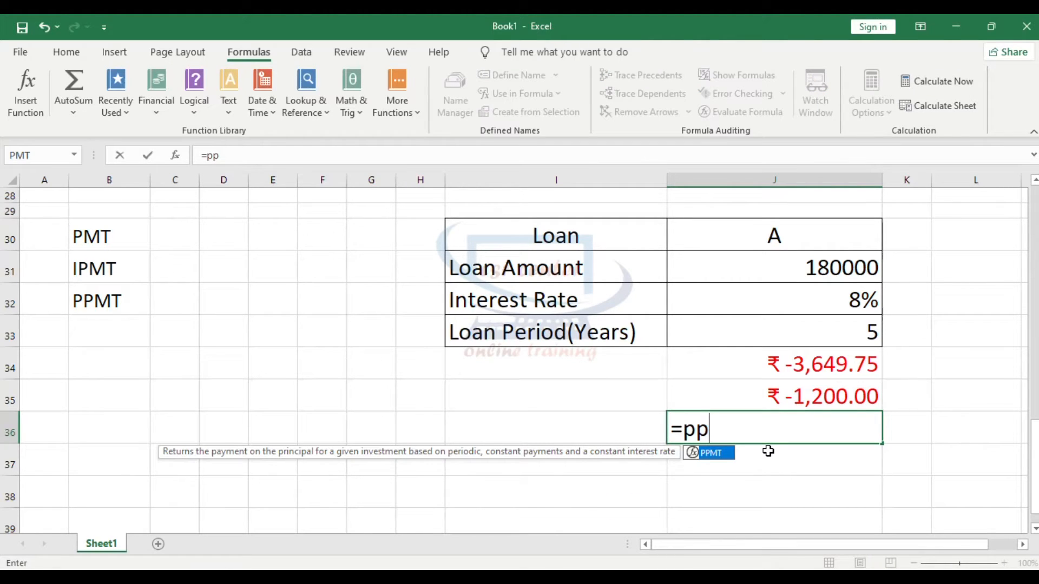
text(mt()
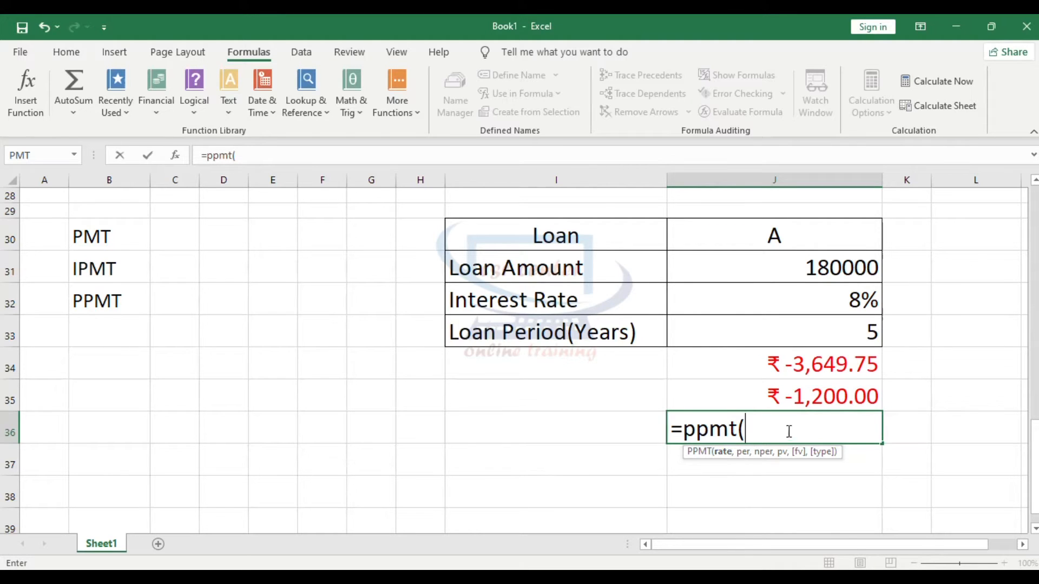
click(838, 296)
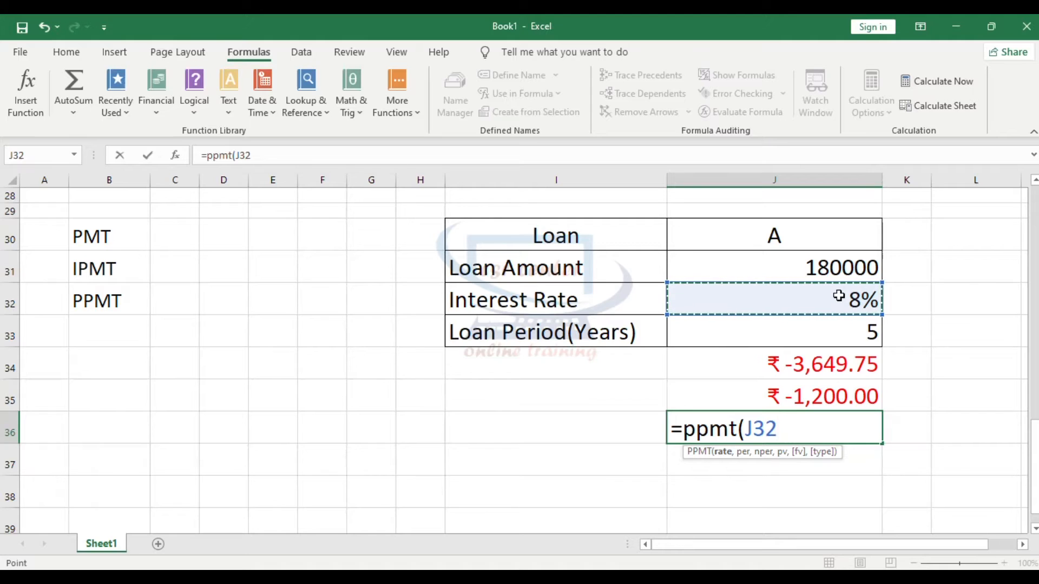
text(/12)
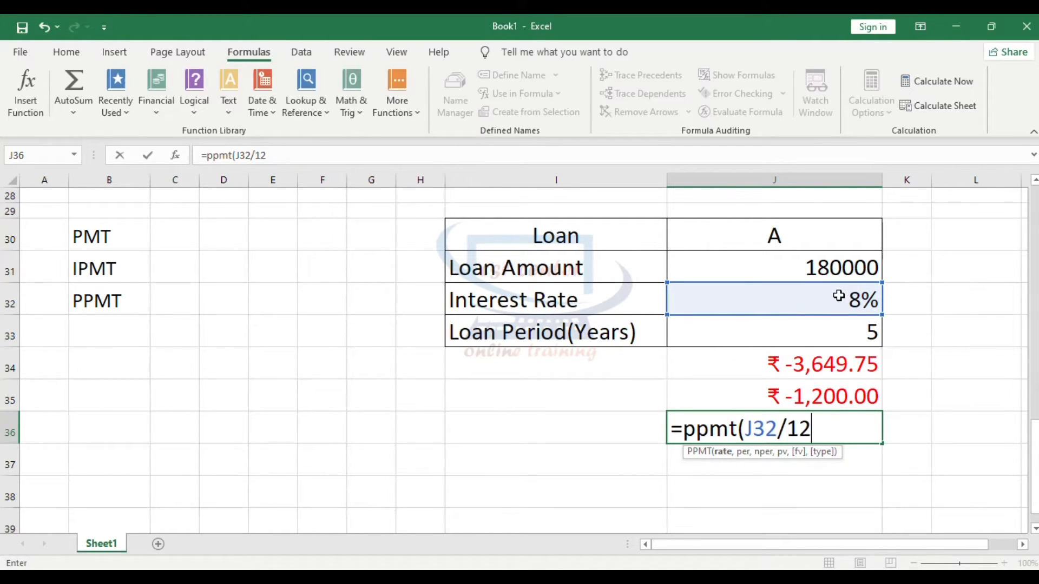
text(,)
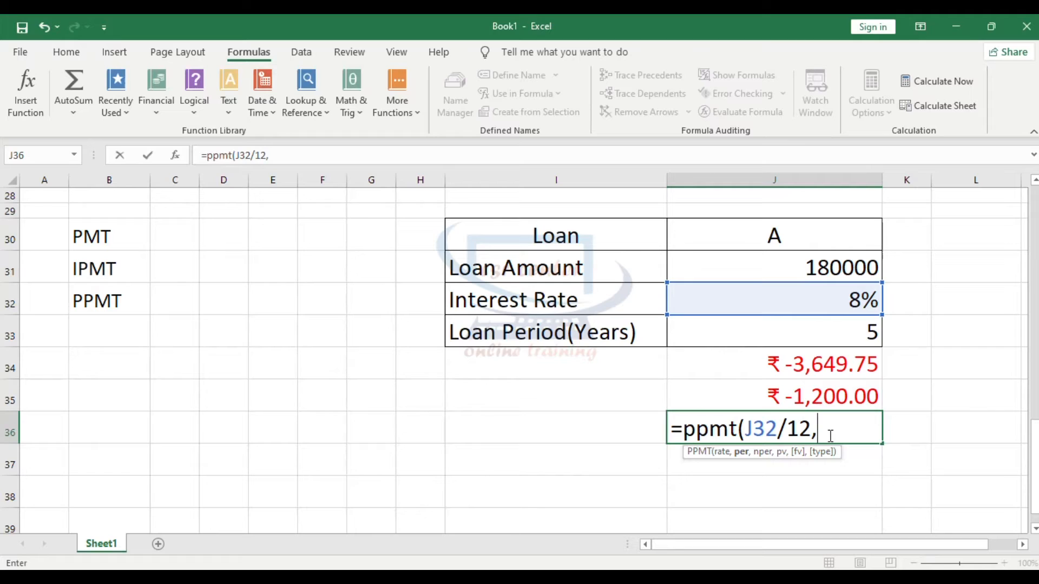
text(1,)
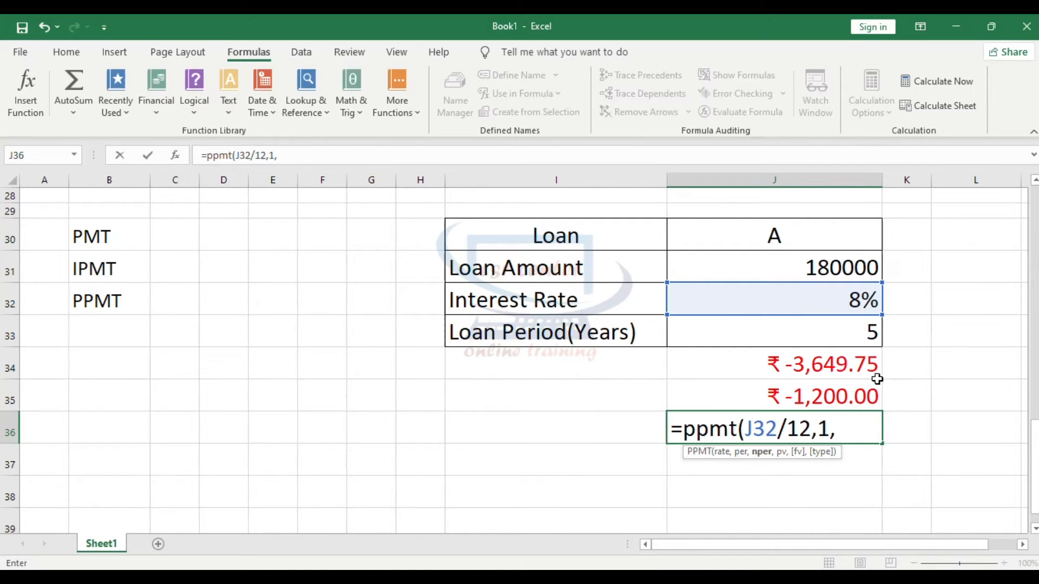
click(860, 334)
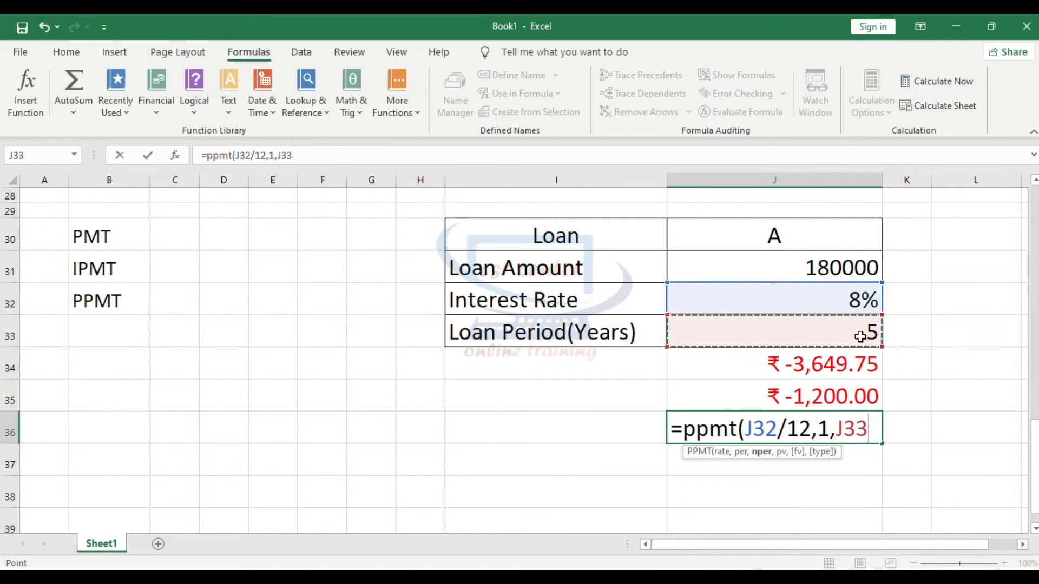
text(*12)
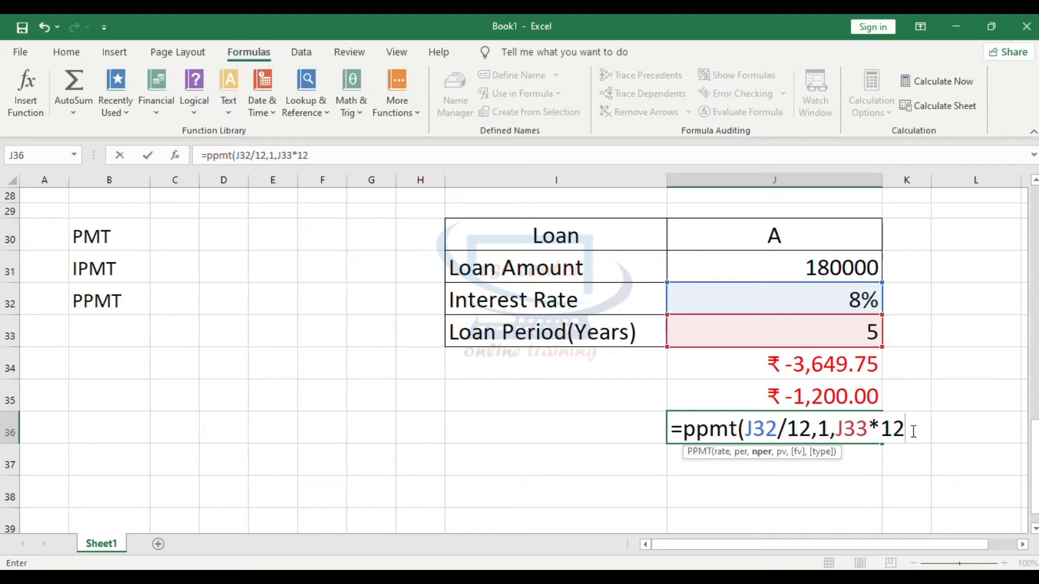
text(,)
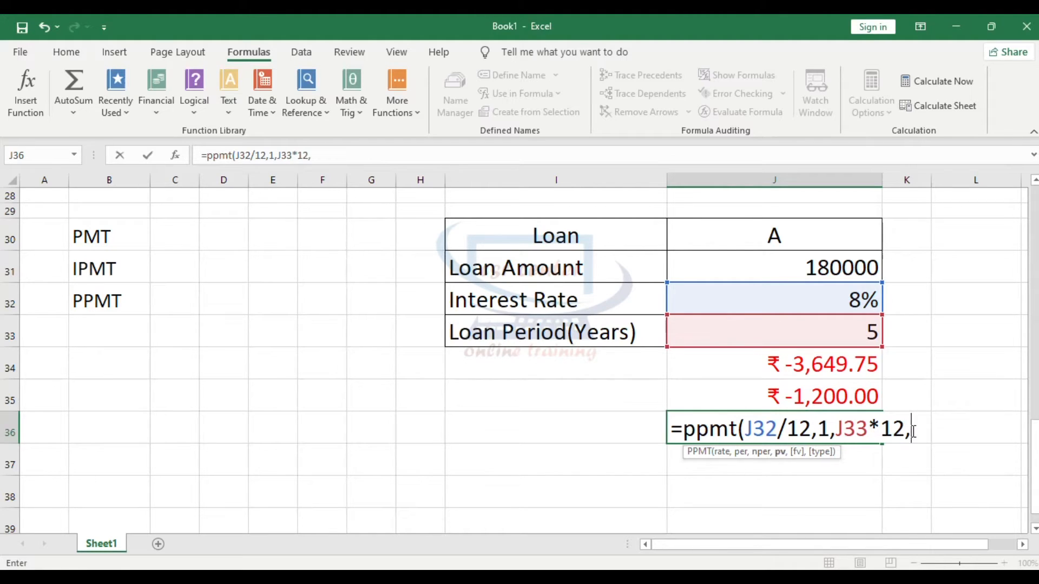
click(825, 267)
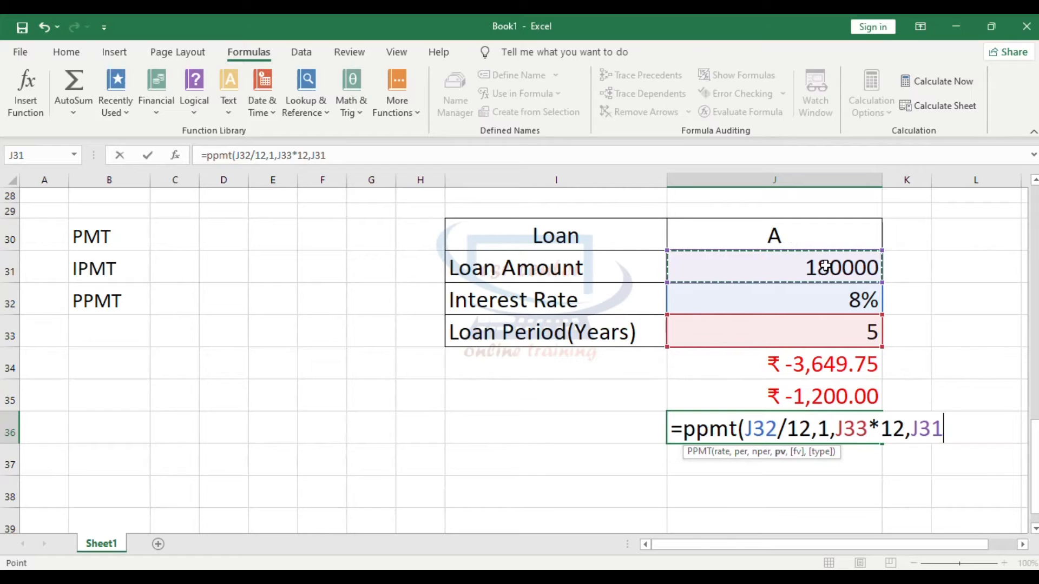
text())
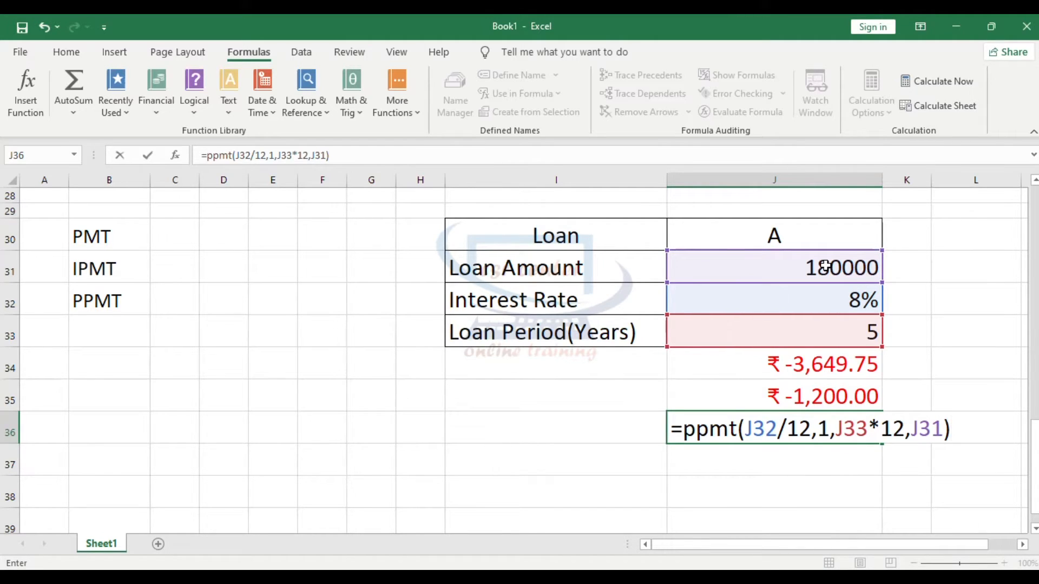
key(Return)
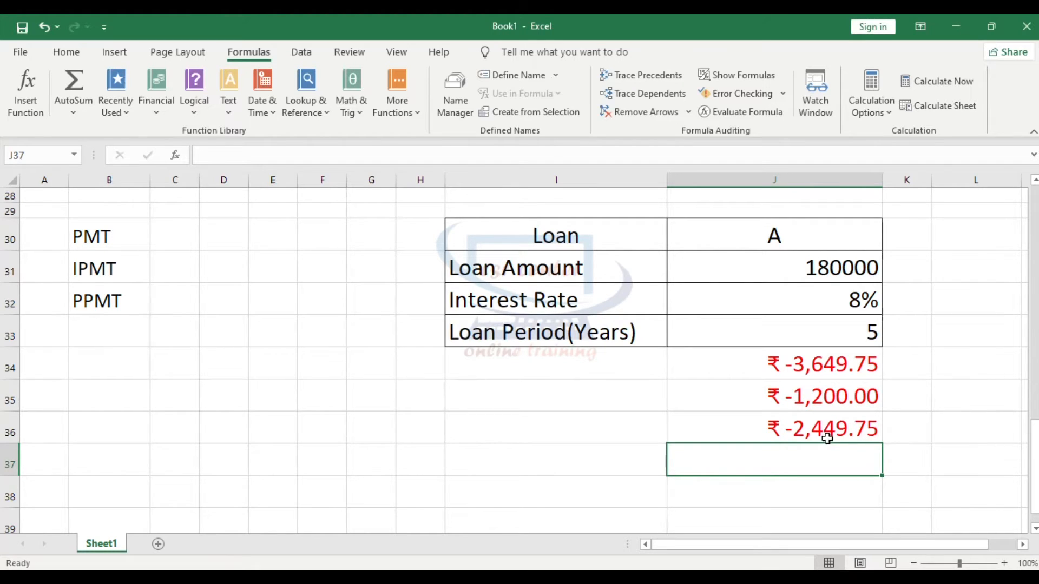
Add the principal and interest payments in J37 with =J36+J35 and compare the sum with the PMT result in J34.
text(=)
click(830, 429)
text(+)
click(819, 397)
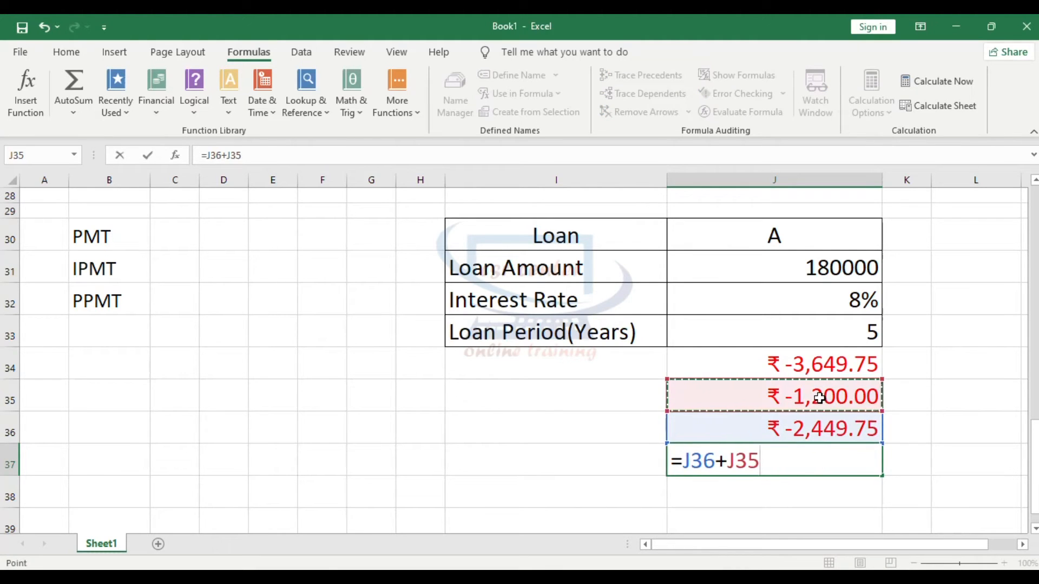
key(Return)
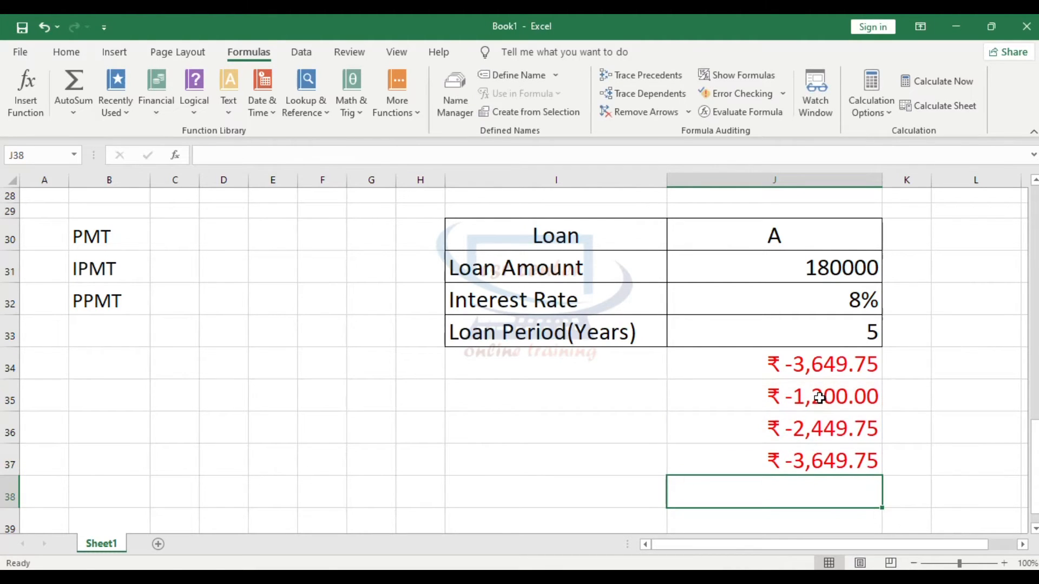
click(773, 464)
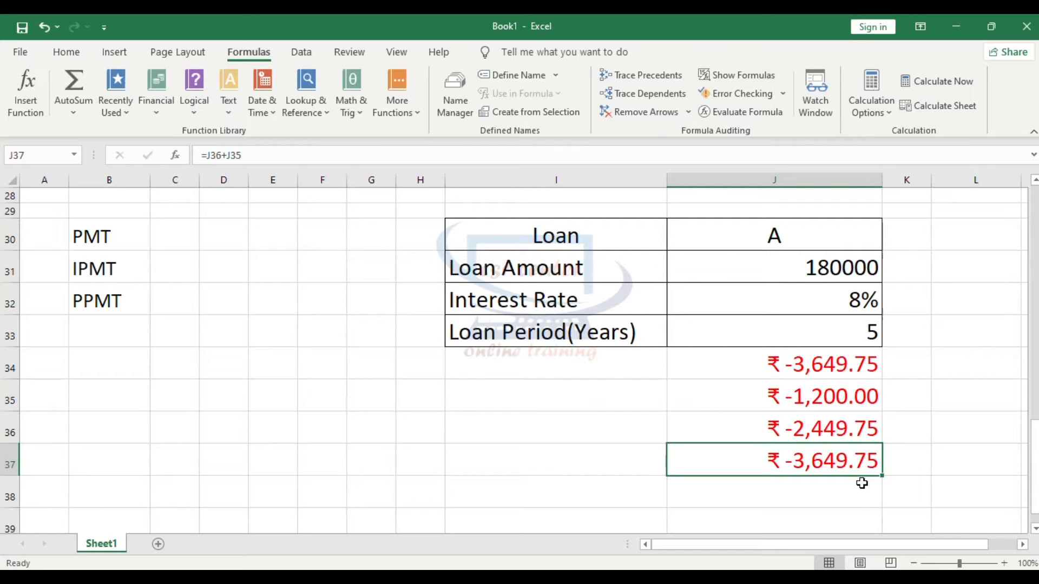
click(761, 365)
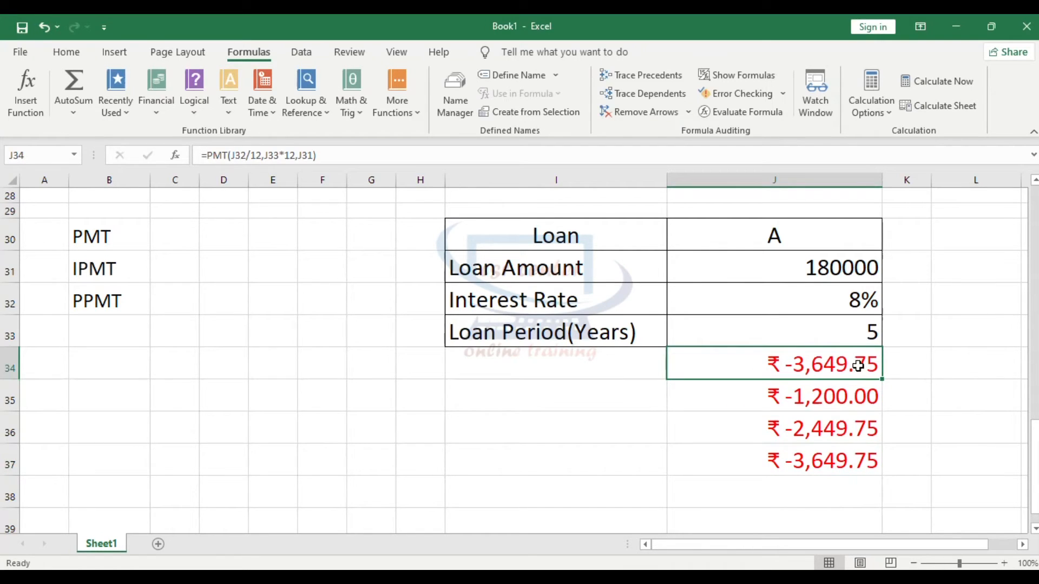
click(763, 470)
click(944, 456)
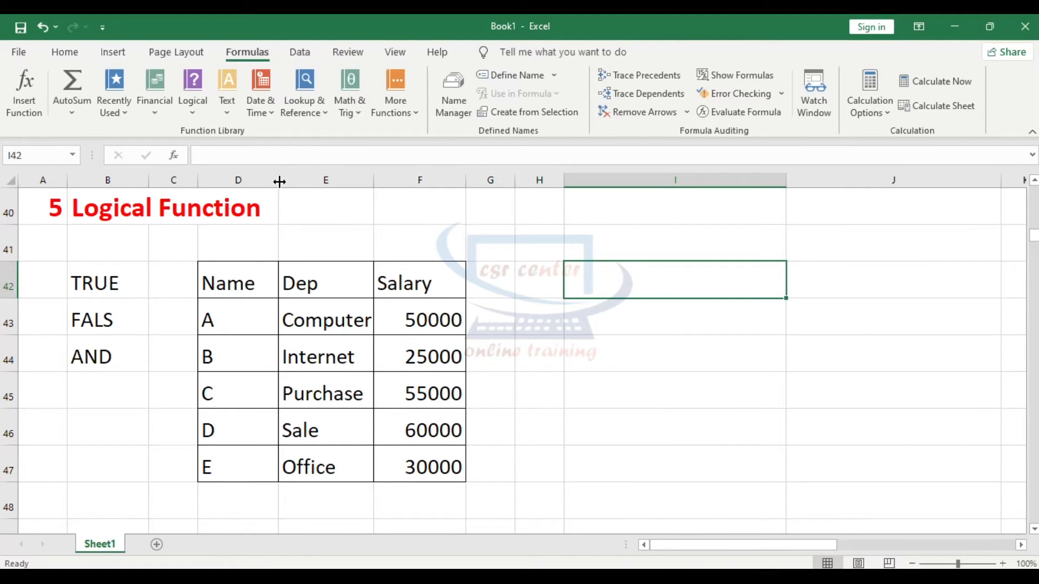
click(194, 119)
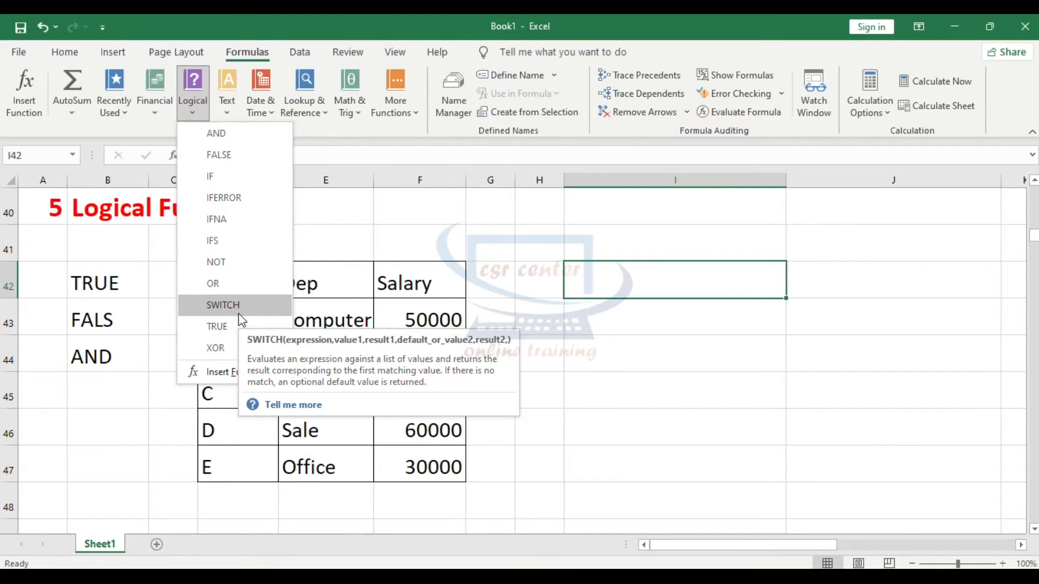
click(624, 278)
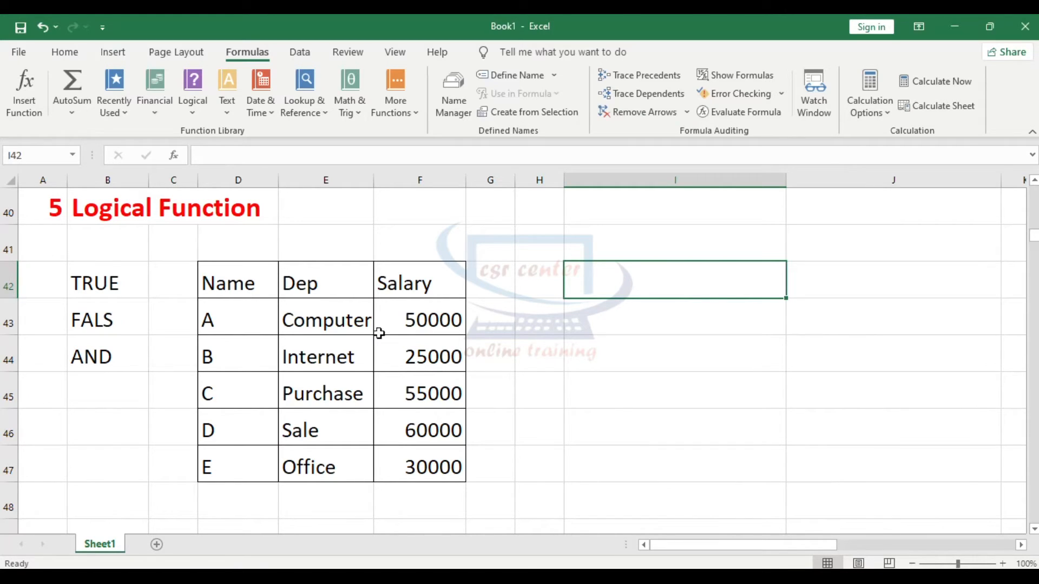
click(241, 314)
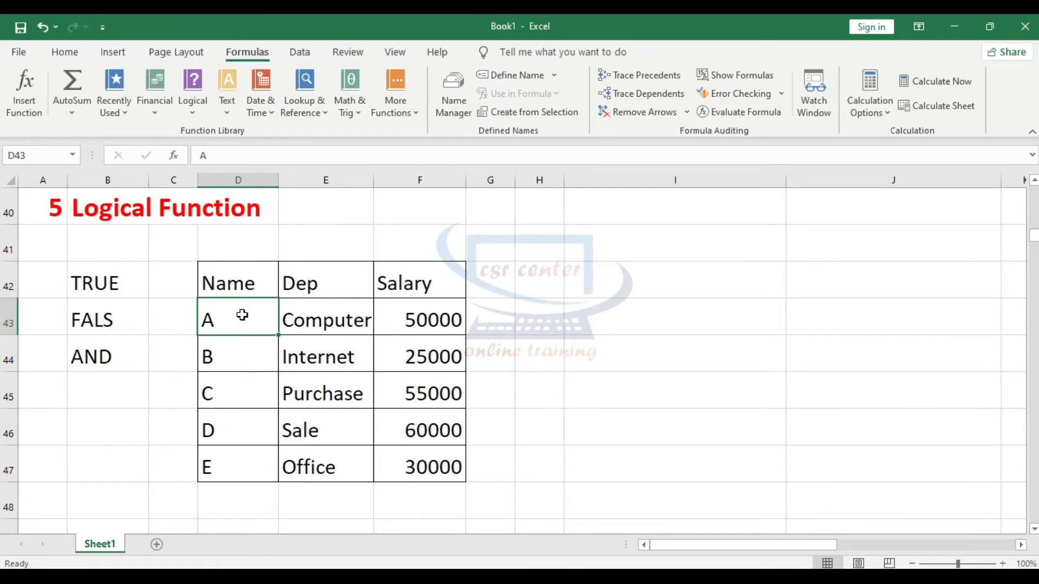
Review the name, department and salary entries in row 43 of the employee table.
click(331, 327)
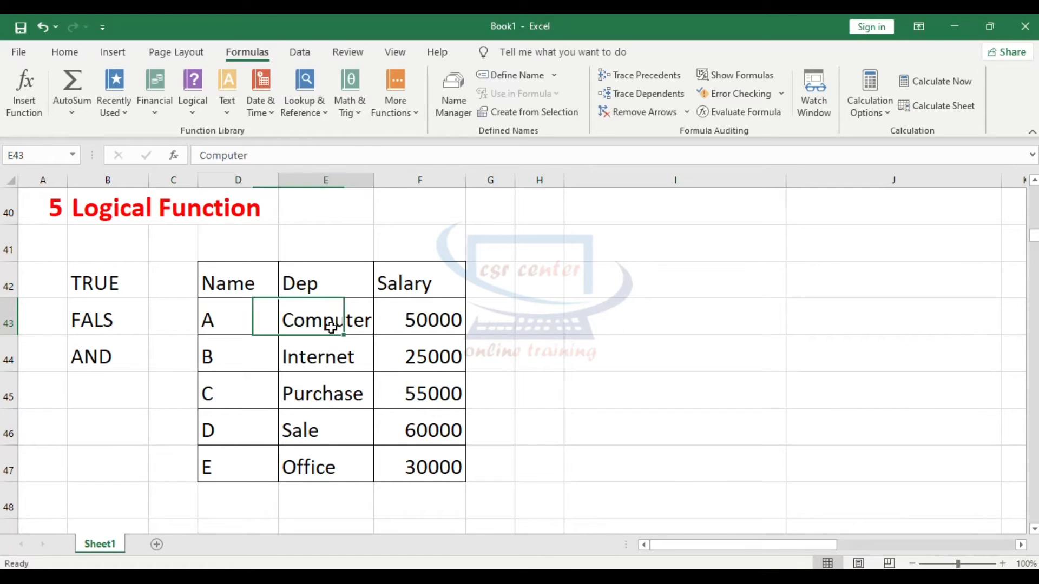
click(420, 325)
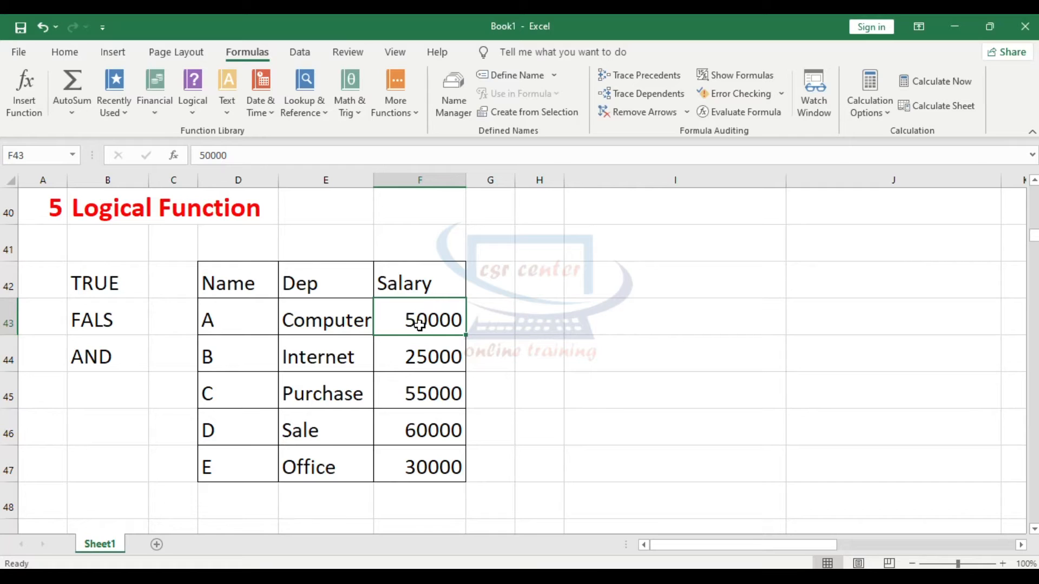
click(308, 319)
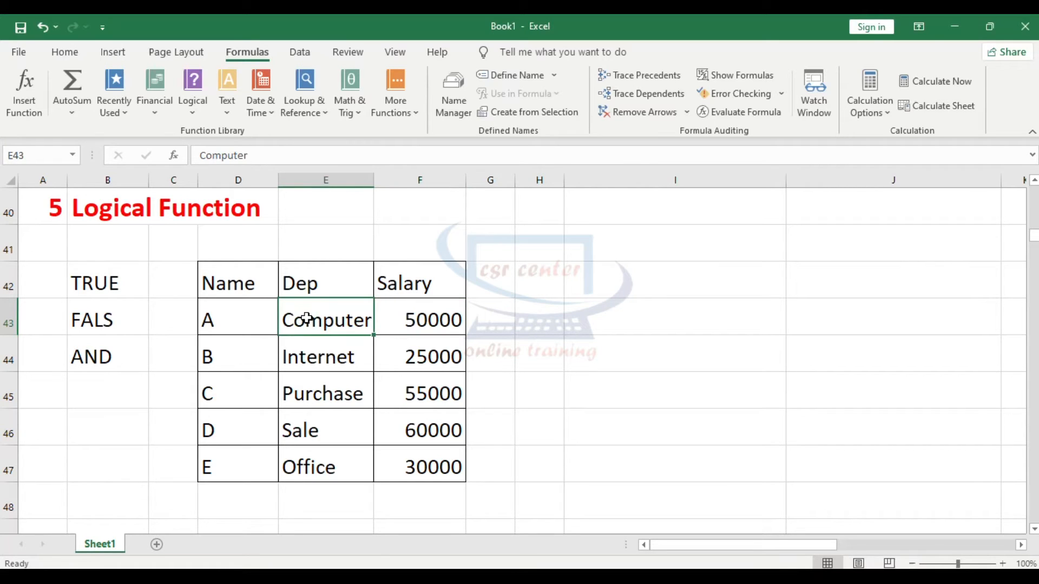
click(261, 322)
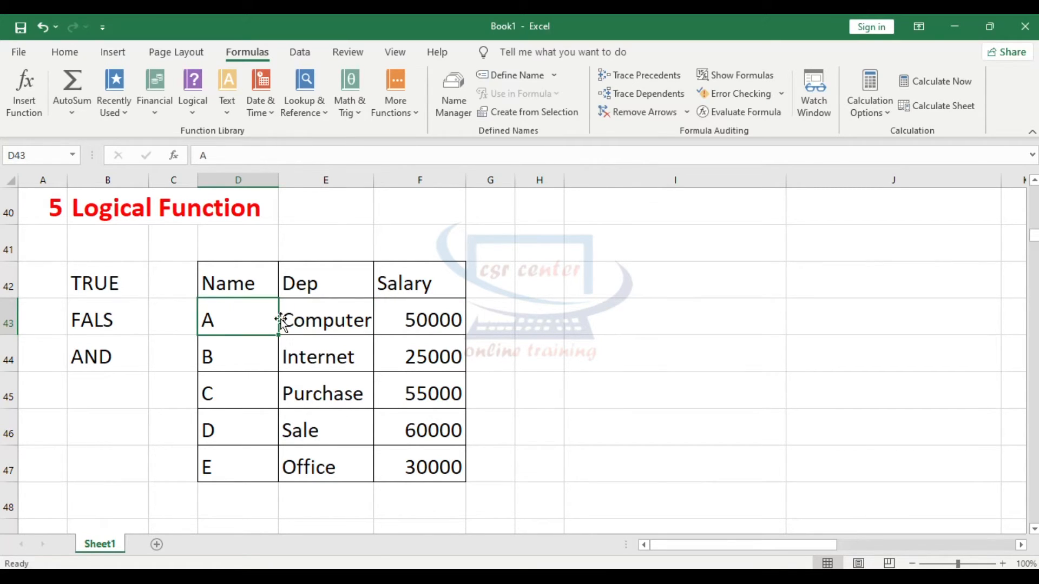
click(400, 315)
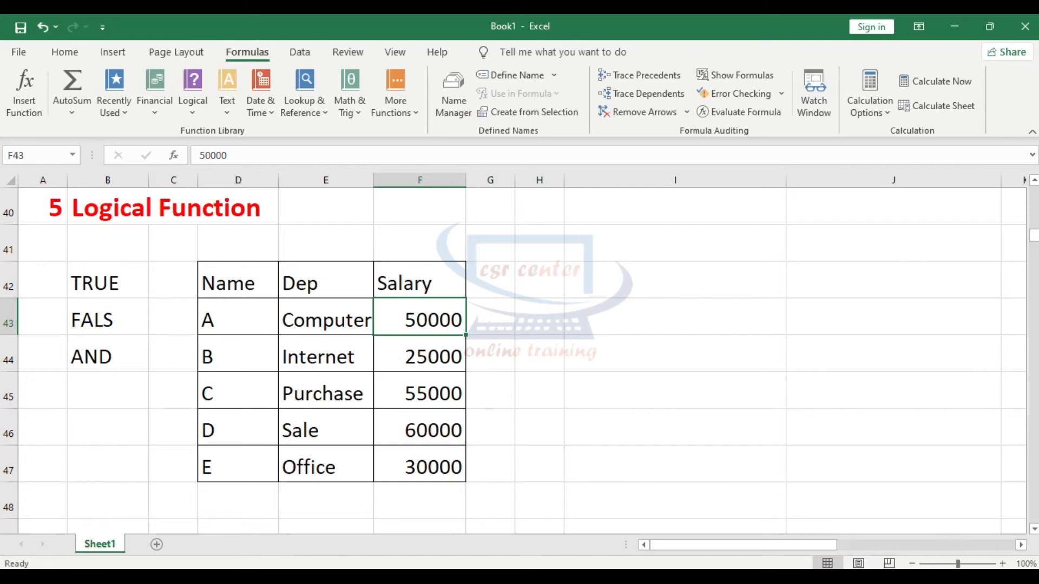
Enter =IF(F43>40000,1,0) in G43 to flag whether the first employee's salary exceeds 40000.
key(Right)
text(=)
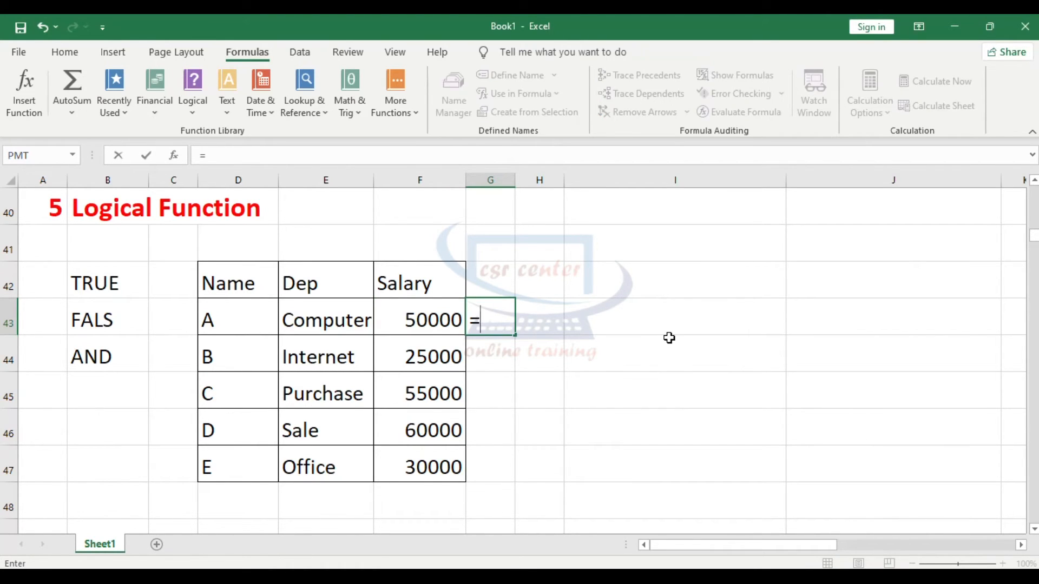
text(if)
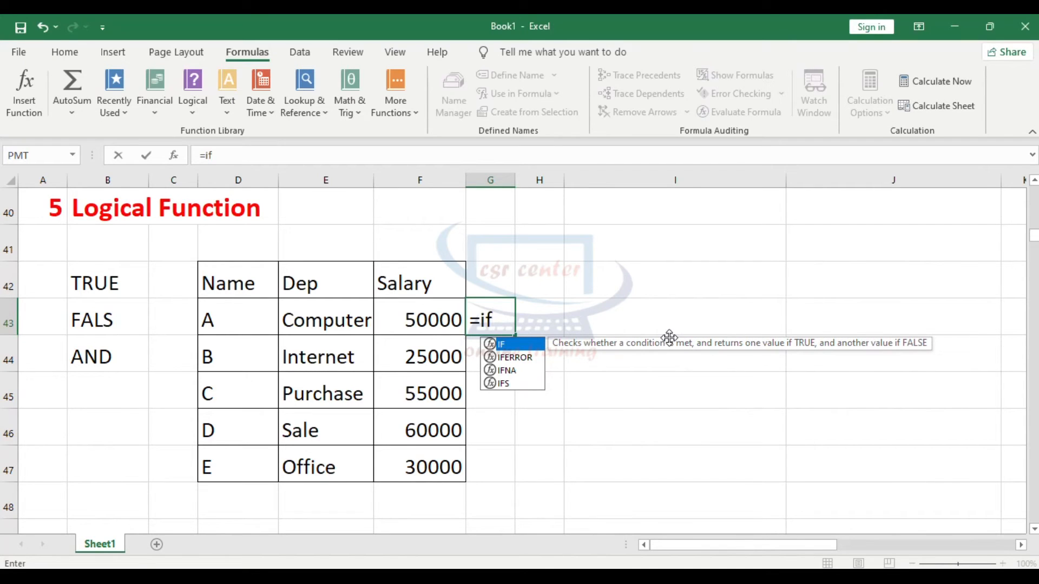
text(()
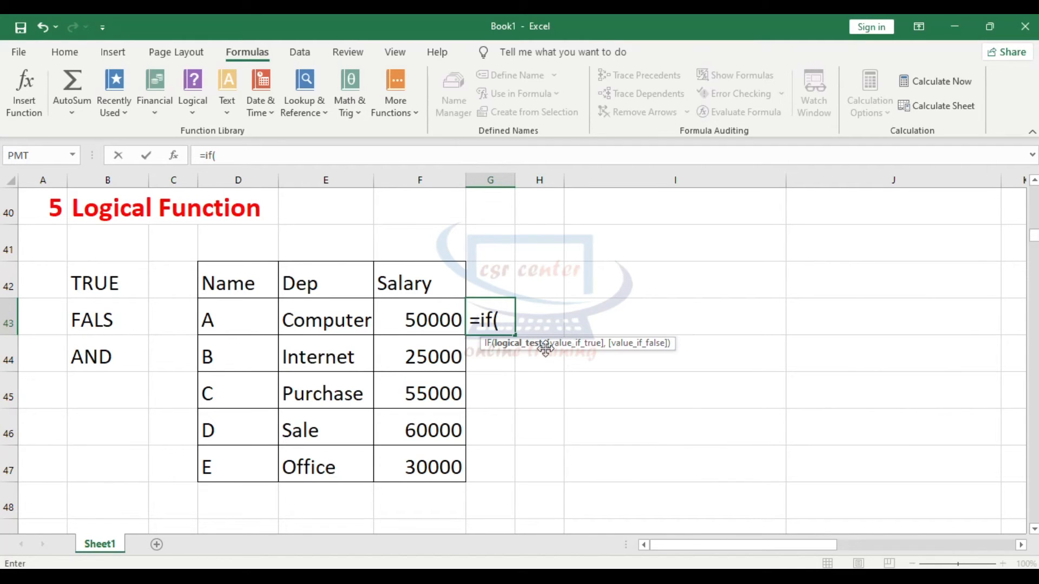
click(432, 318)
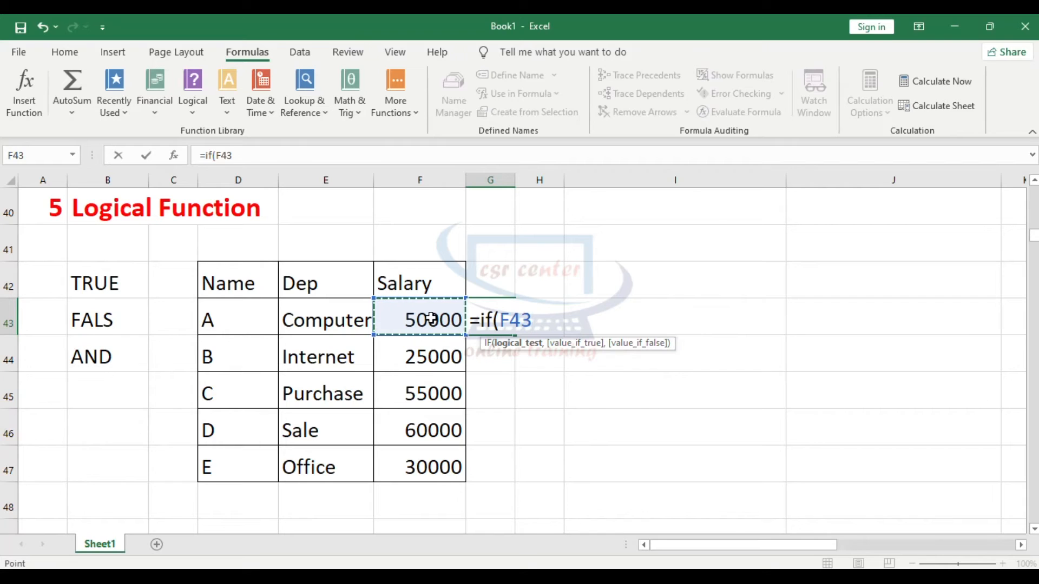
text(>)
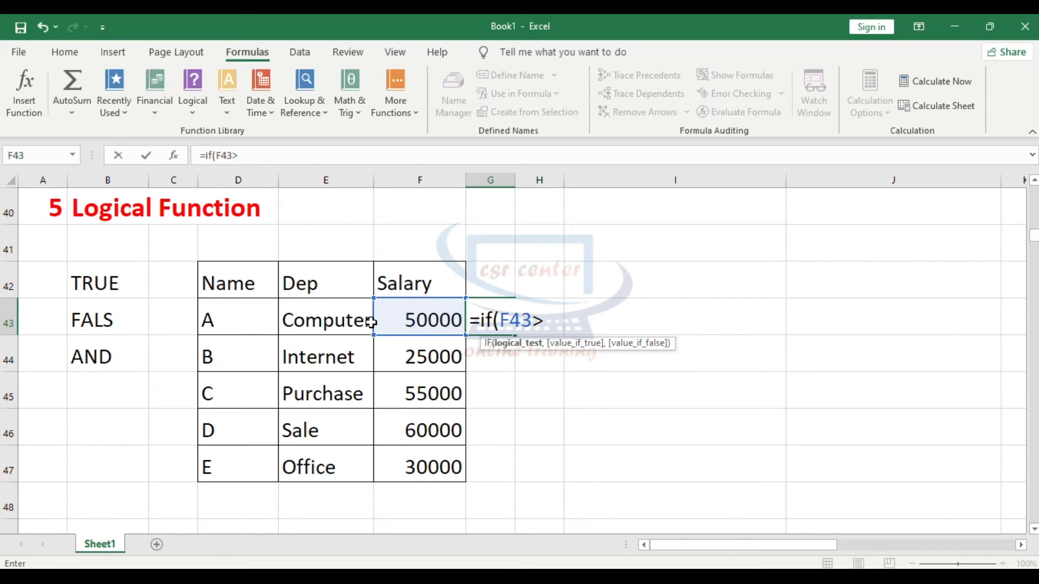
text(40)
text(000)
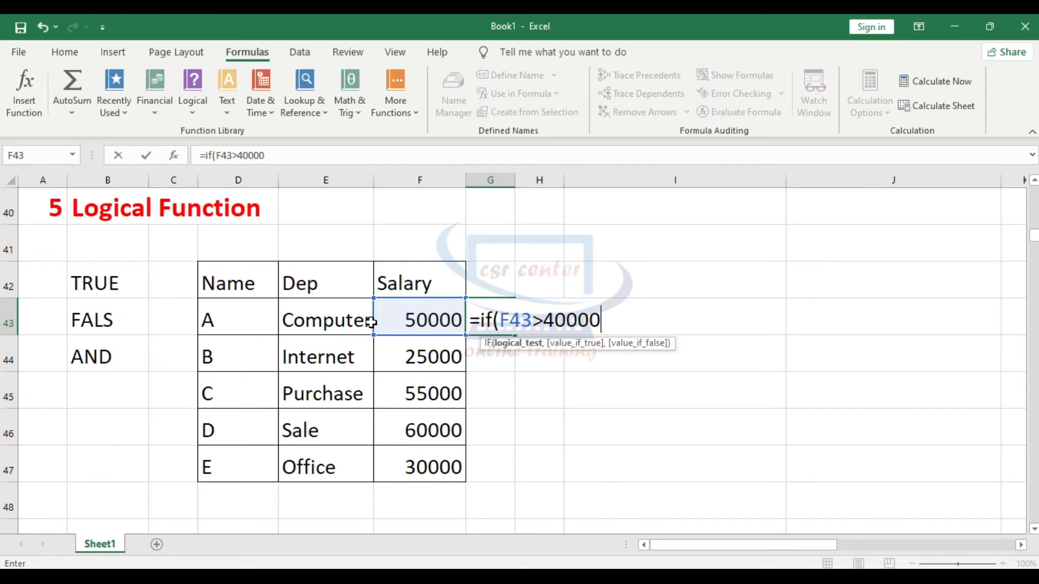
text(,1)
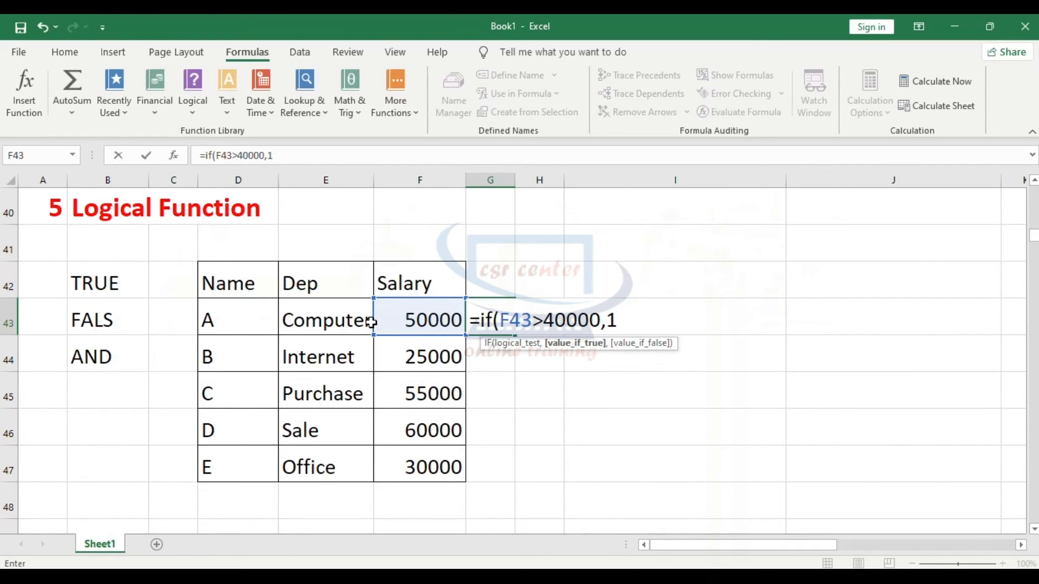
text(,)
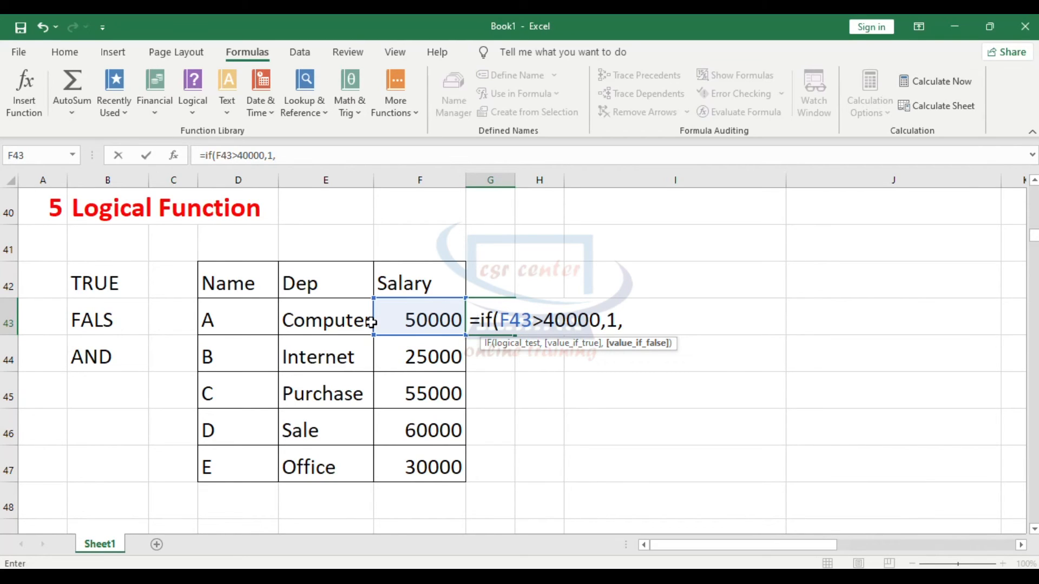
text(0))
key(Return)
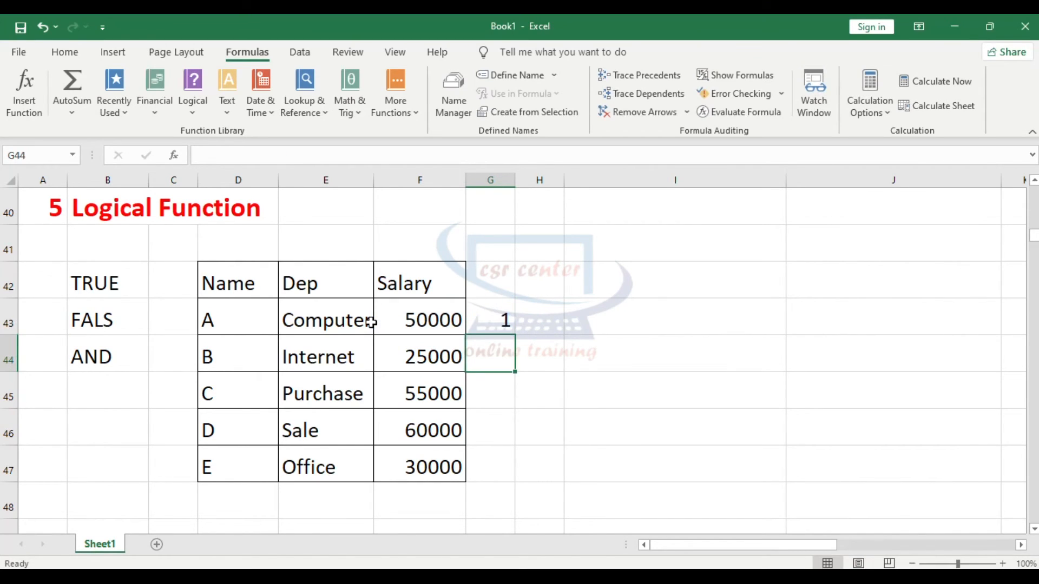
Copy the IF formula from G43 down through G47 and inspect the formulas in the filled cells.
click(495, 325)
drag(514, 336, 516, 476)
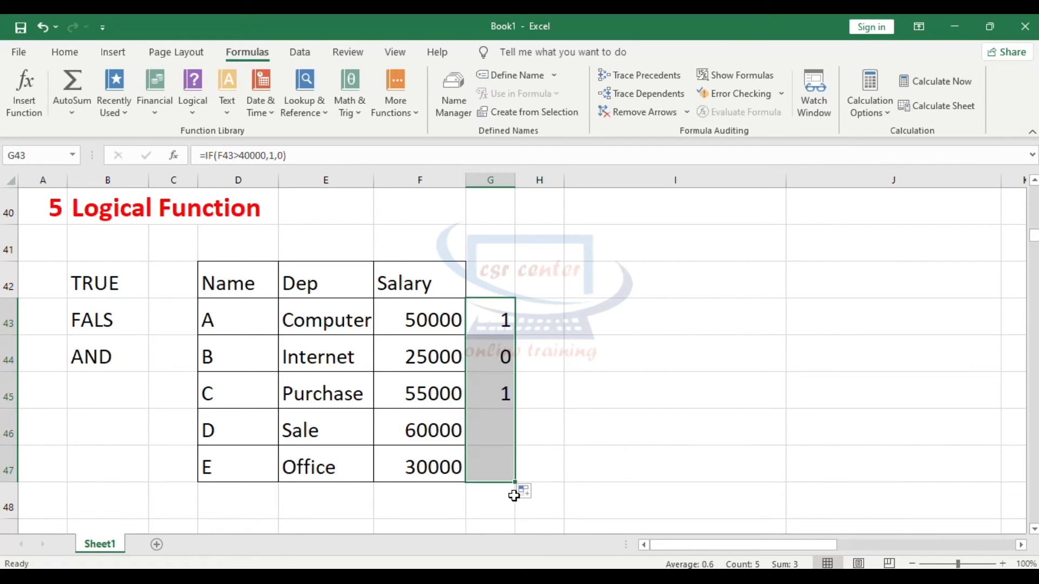
click(597, 490)
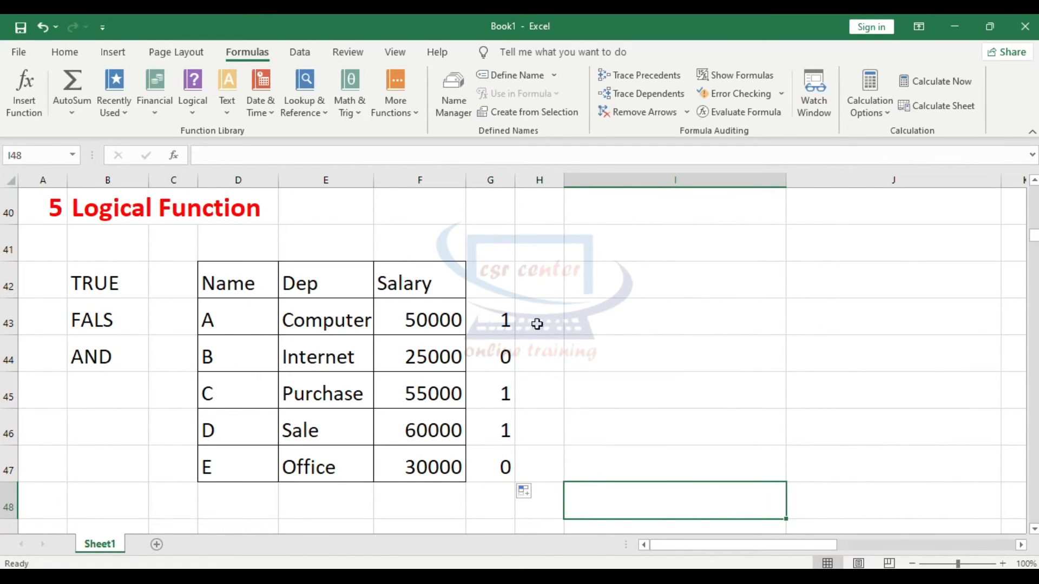
click(484, 317)
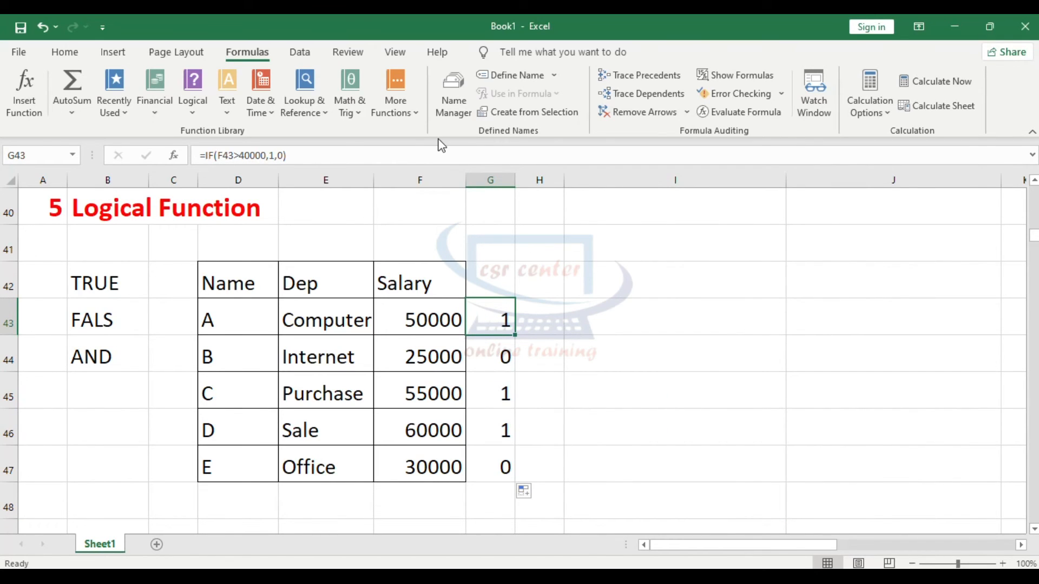
click(482, 360)
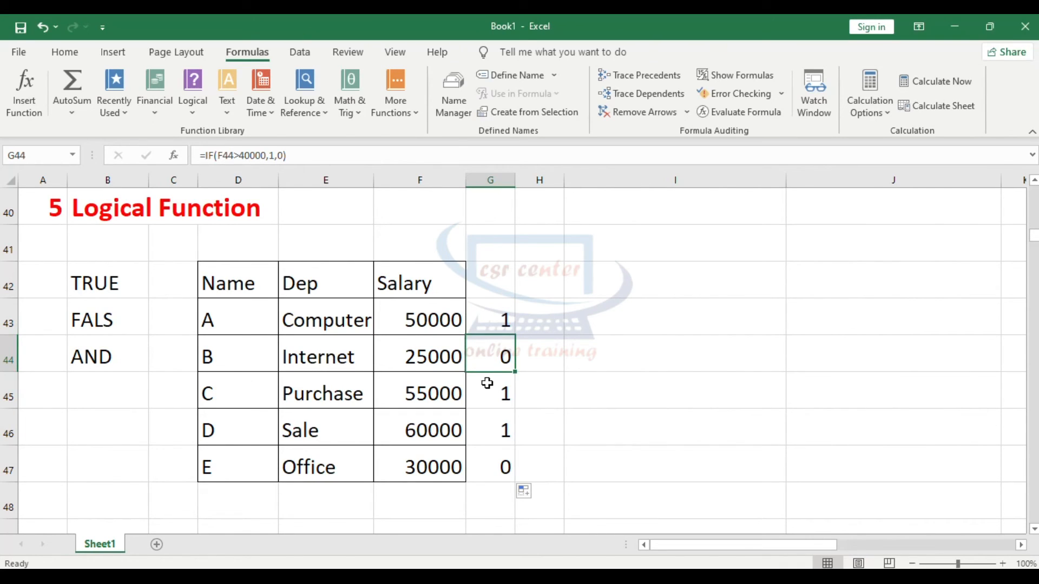
click(489, 390)
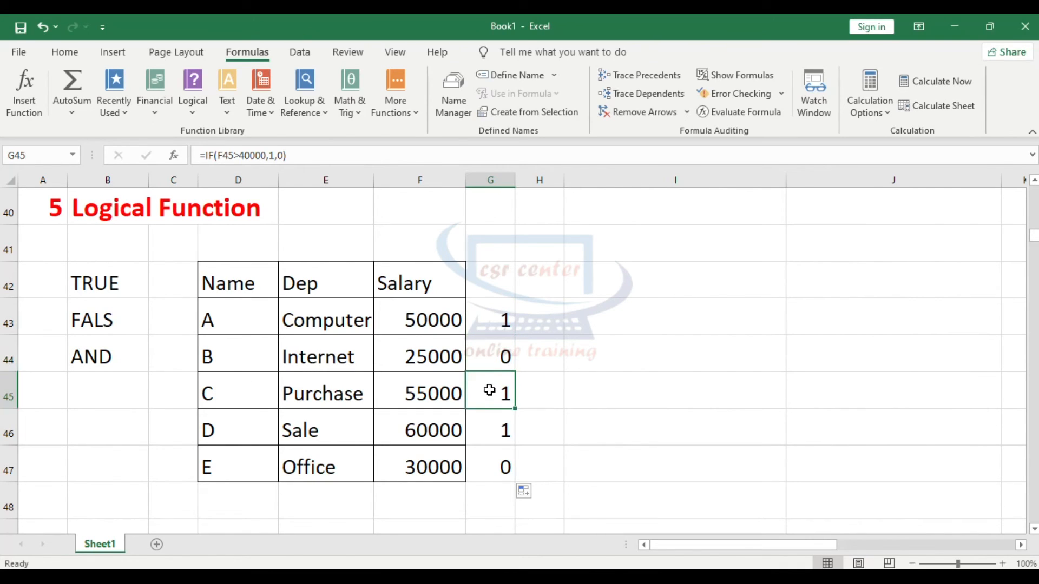
click(491, 432)
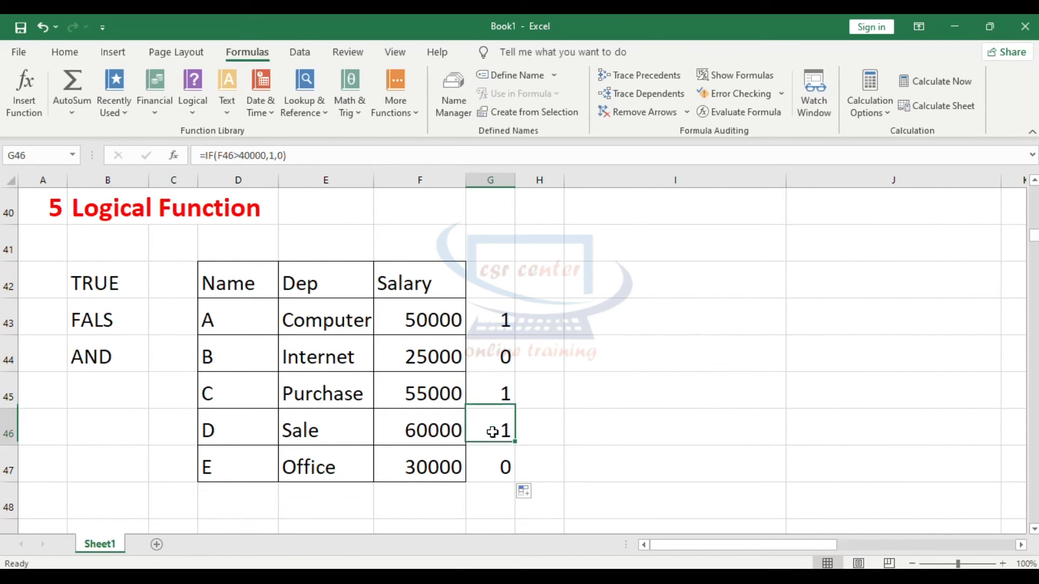
click(487, 458)
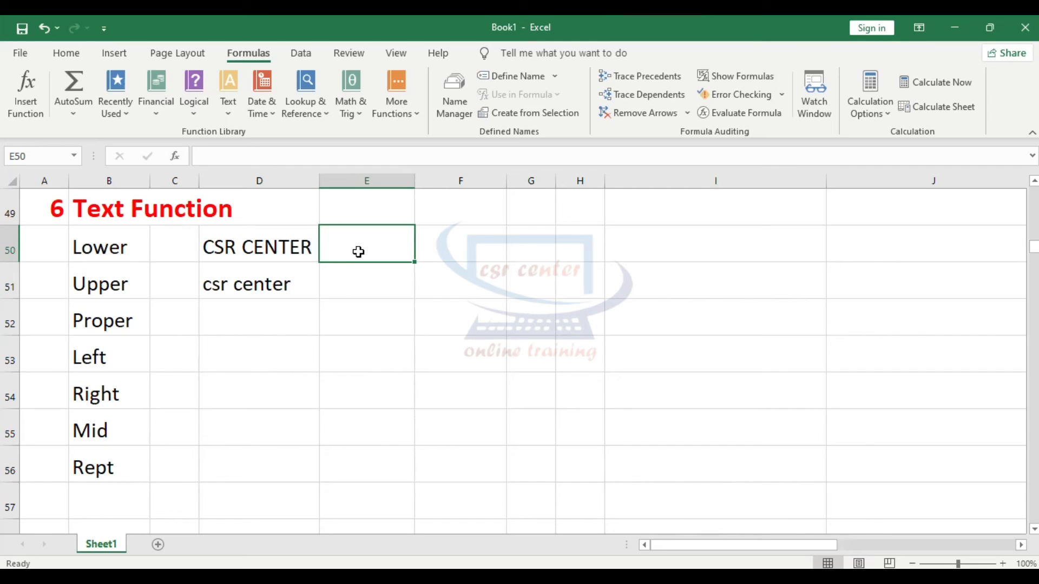
click(227, 103)
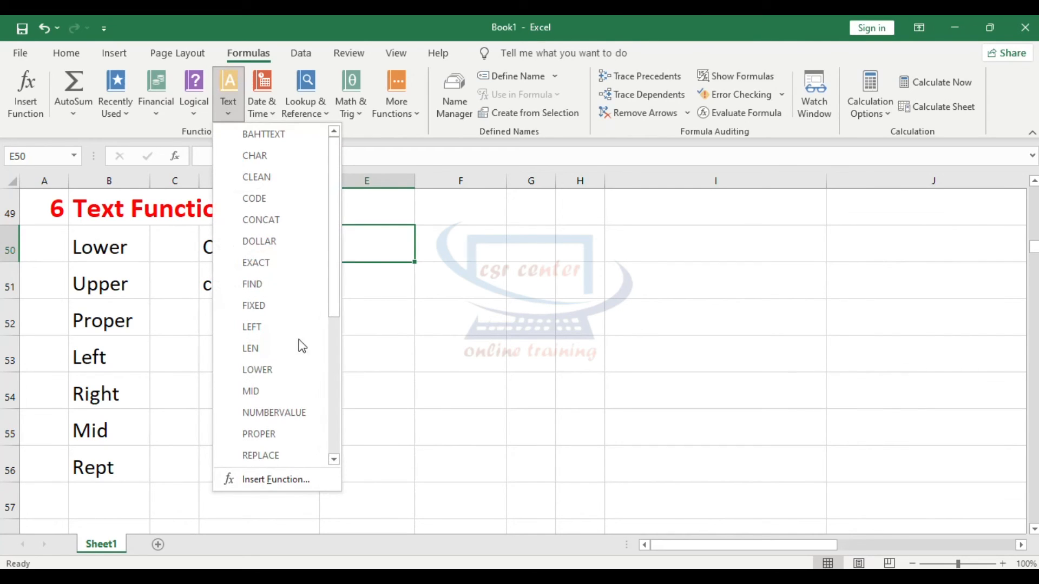
scroll(292, 352, down, 4)
click(372, 310)
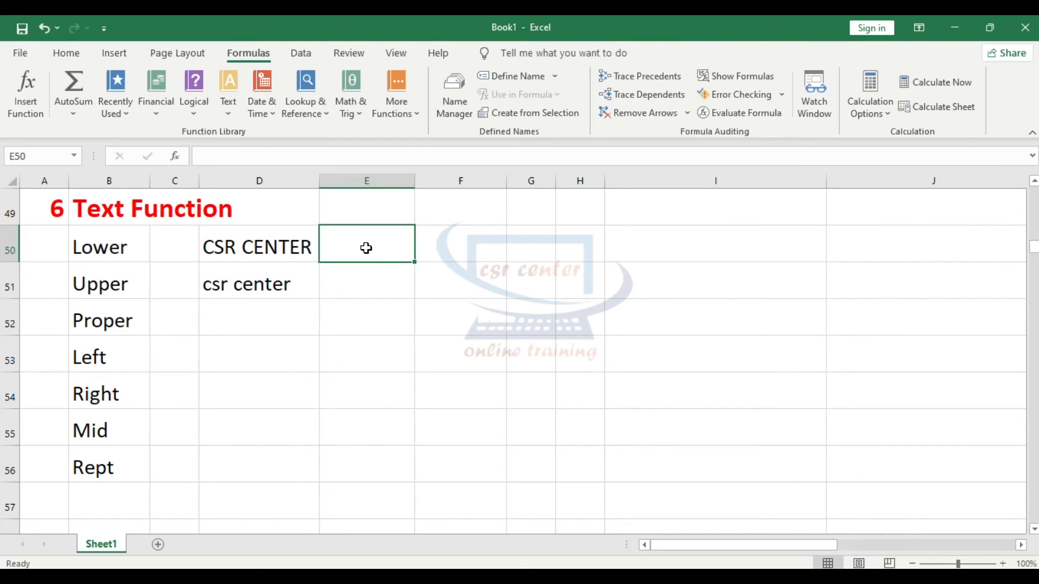
Insert the LOWER function in E50 with D50 as its text and compare the result with the original.
click(230, 104)
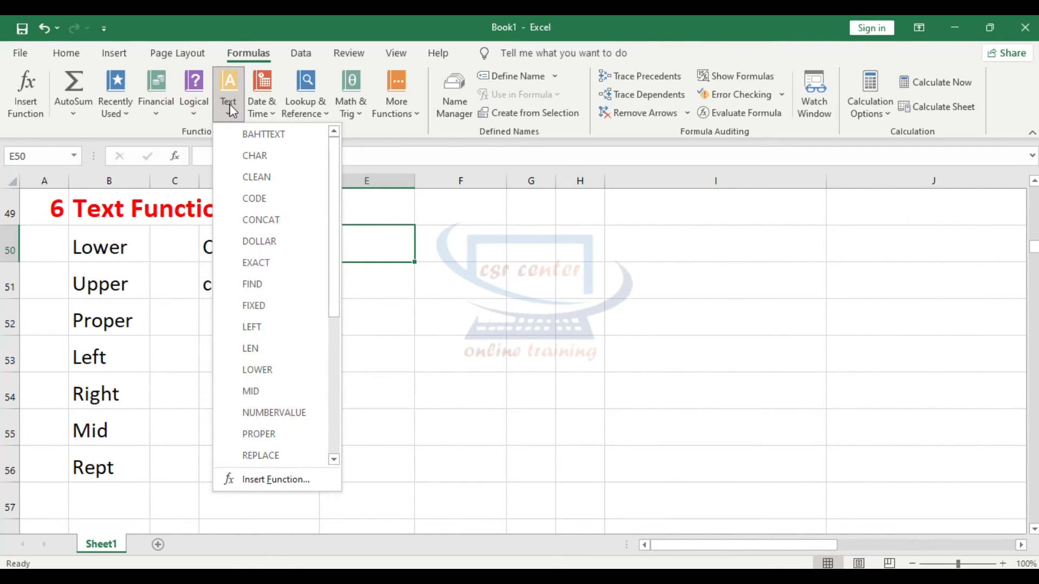
click(257, 370)
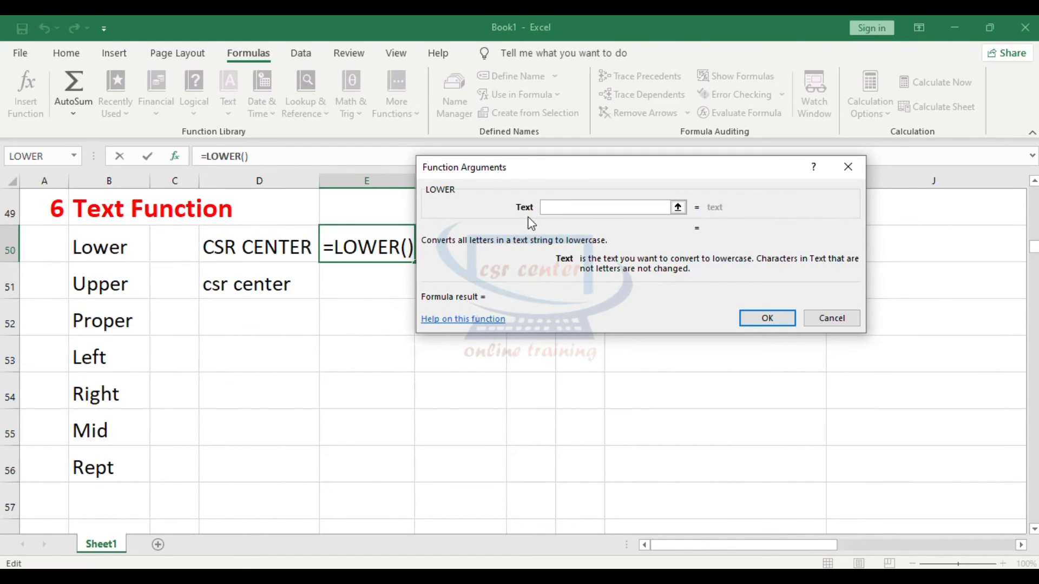
drag(556, 171, 685, 164)
click(284, 248)
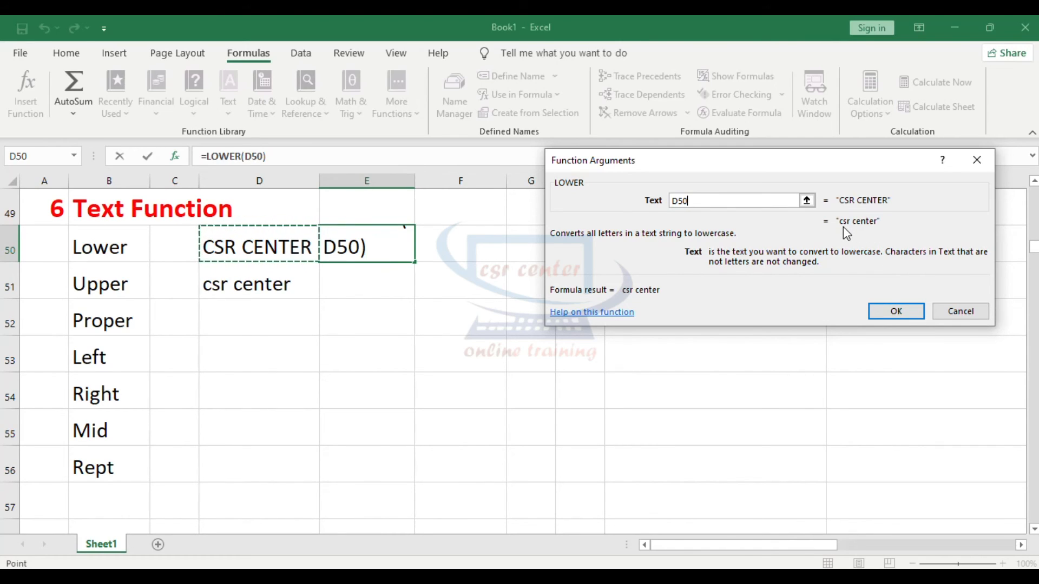
click(893, 312)
click(371, 314)
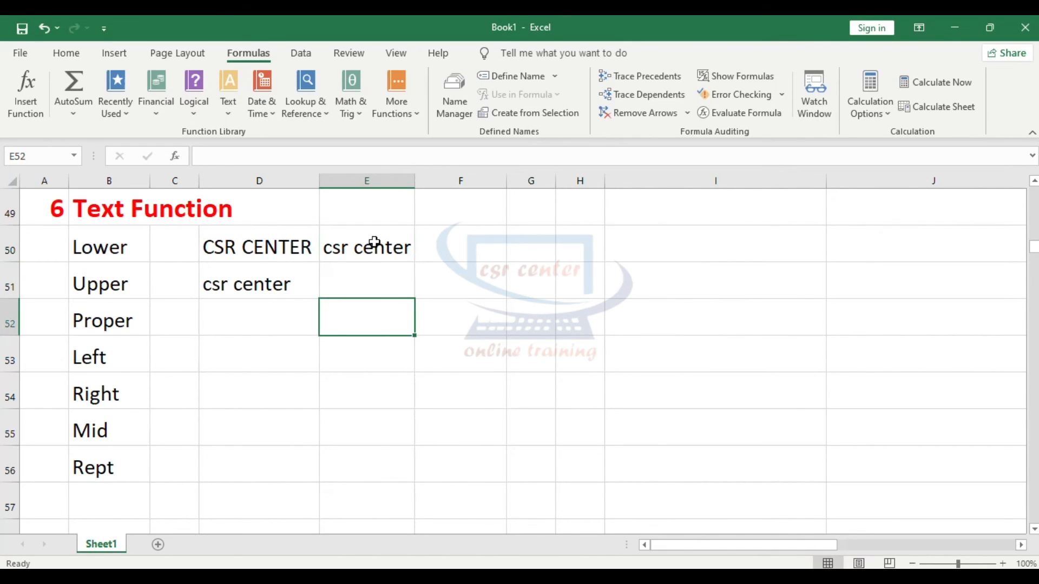
click(371, 231)
click(267, 242)
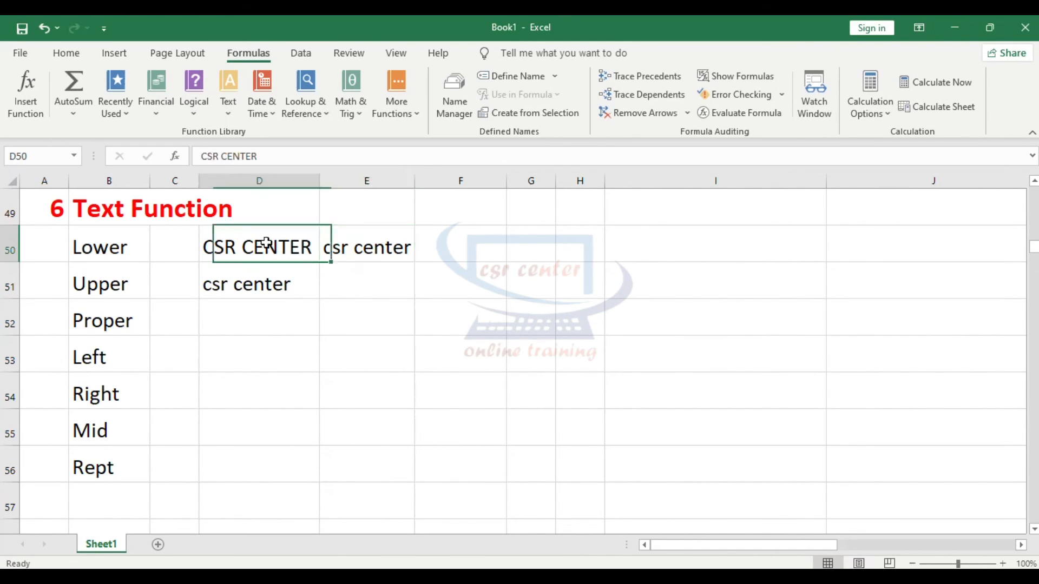
click(362, 250)
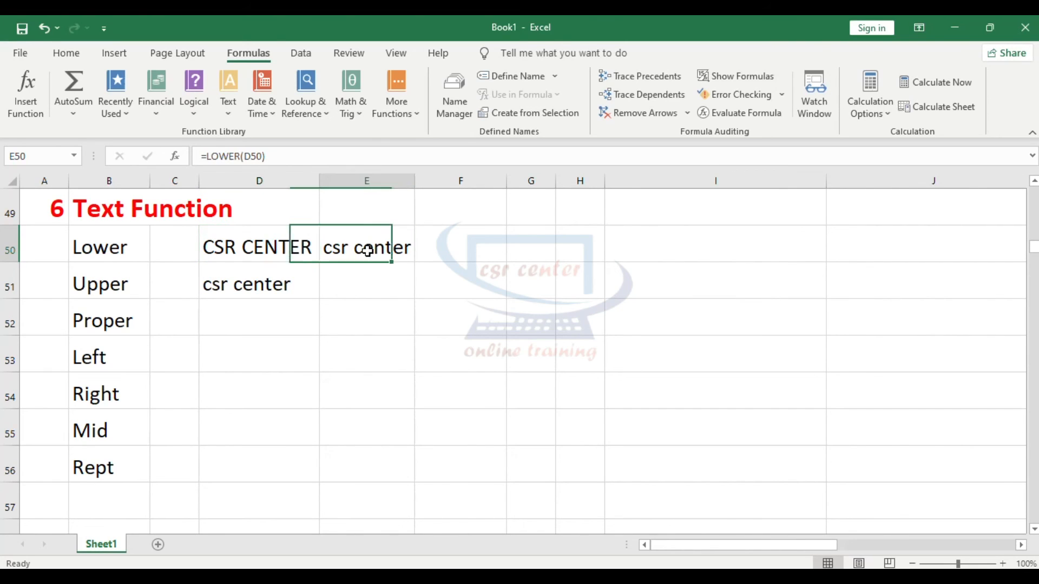
Insert the UPPER function in E51 with D51 as its text and check the resulting cell.
click(358, 283)
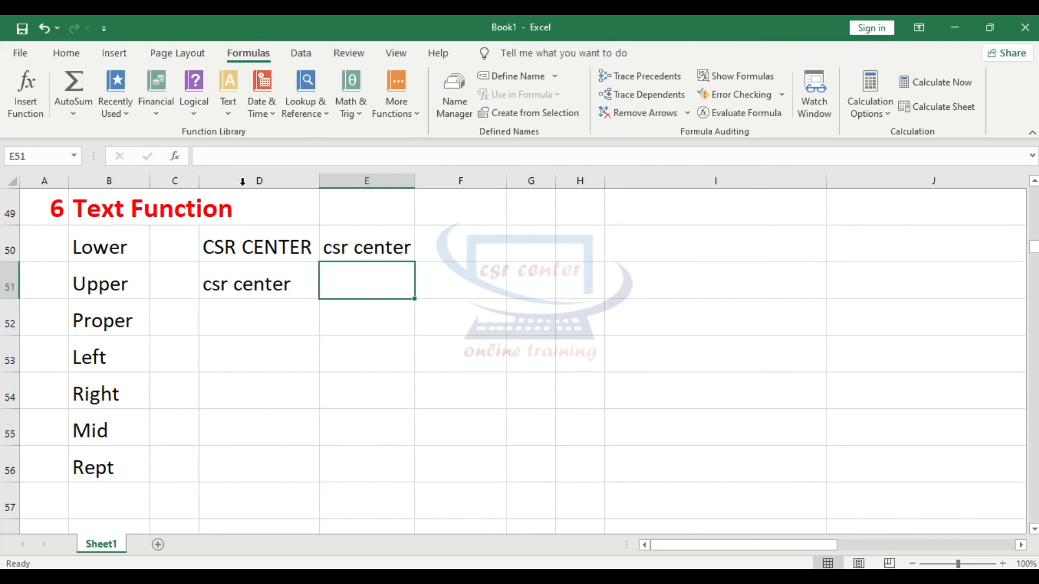
click(228, 111)
scroll(271, 352, down, 4)
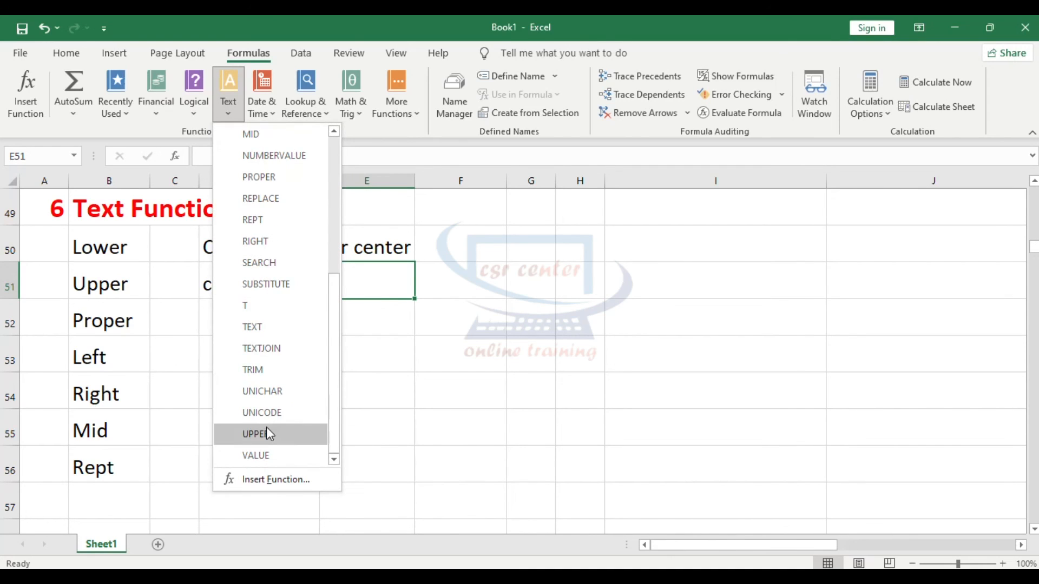
click(264, 431)
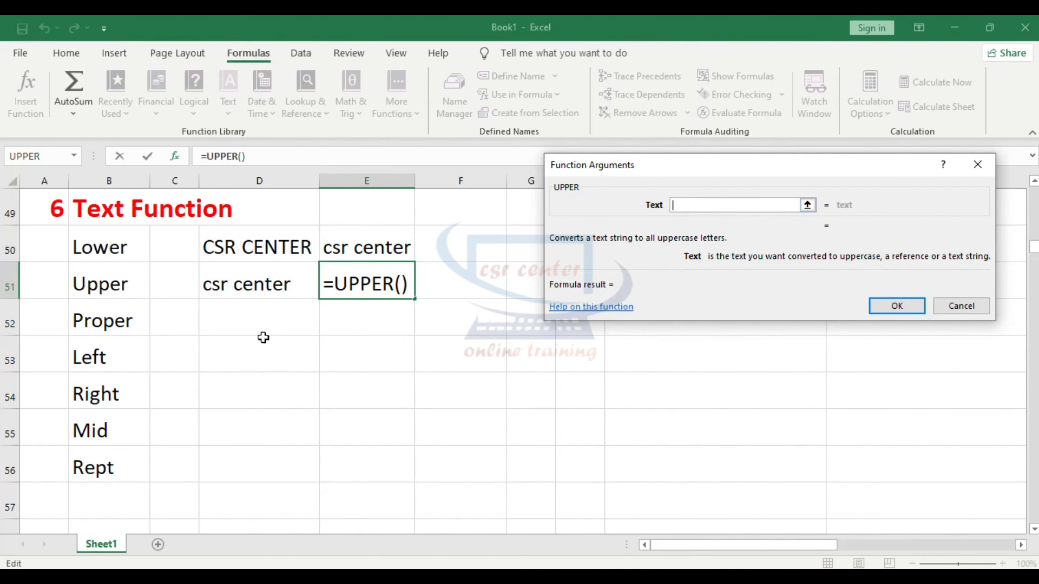
click(256, 288)
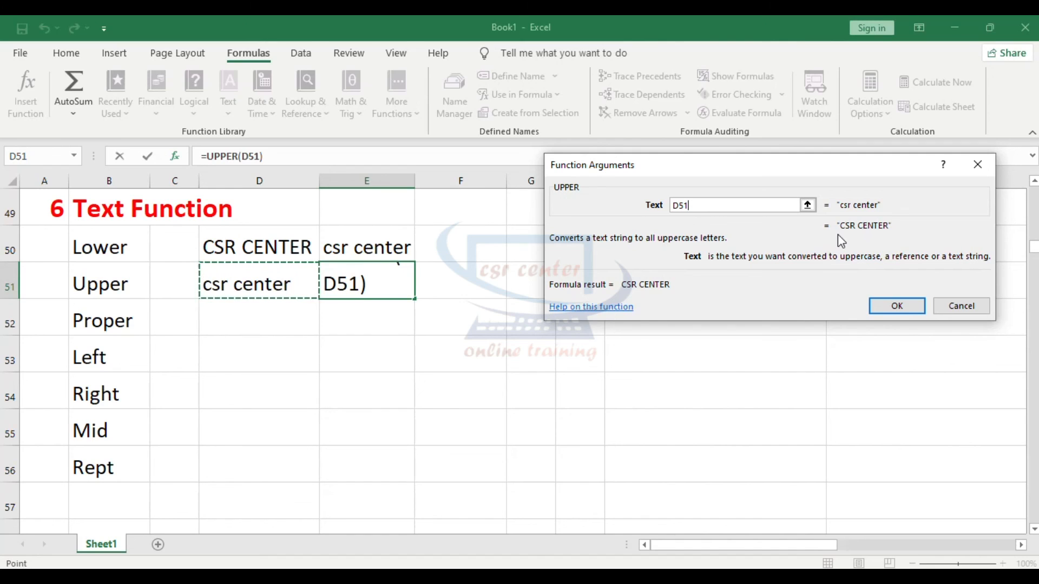
click(896, 306)
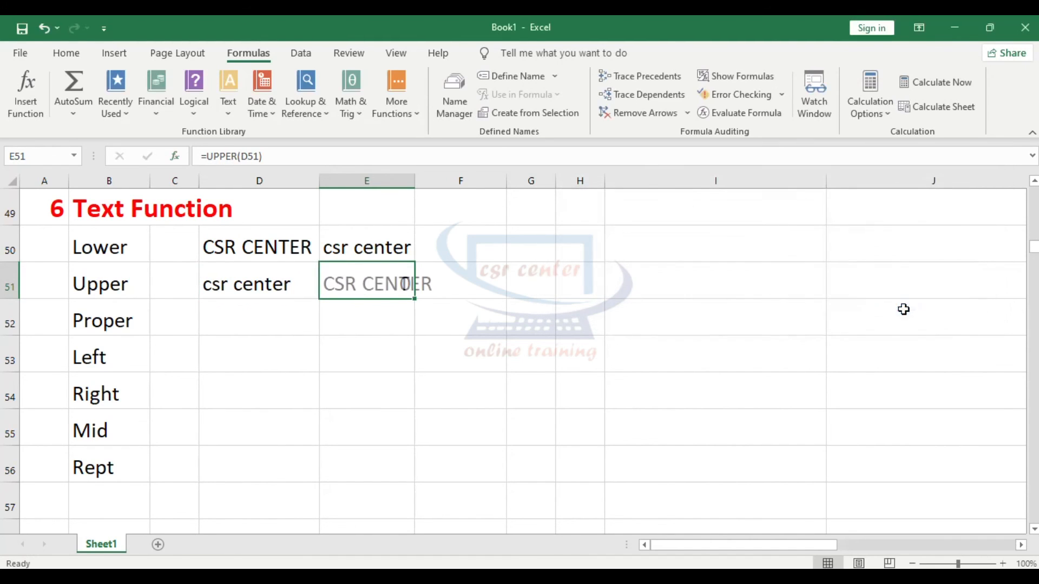
click(364, 326)
click(368, 286)
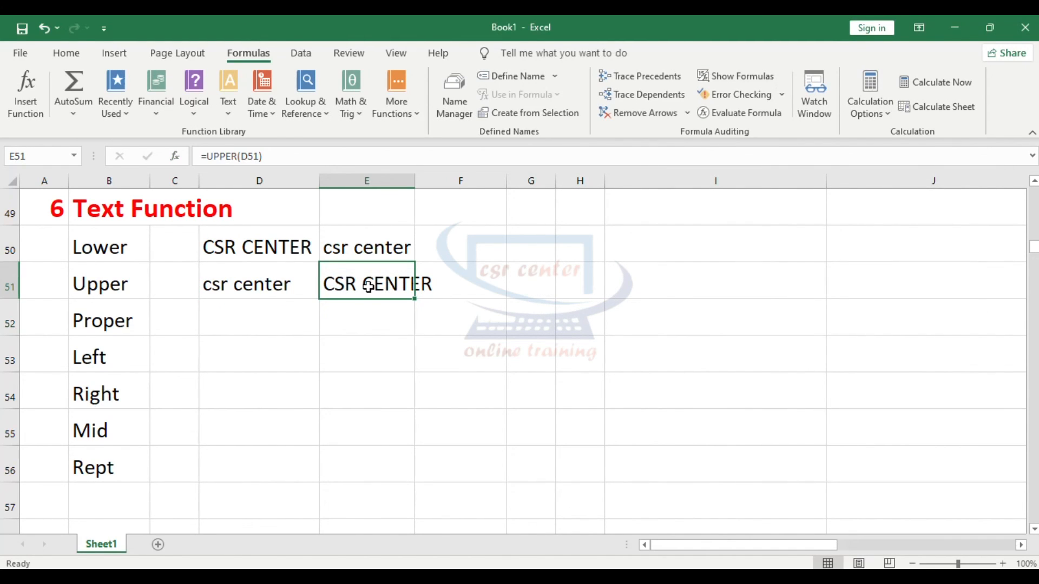
Compare the source texts in D50 and D51 with the LOWER and UPPER formulas in E50 and E51.
click(286, 249)
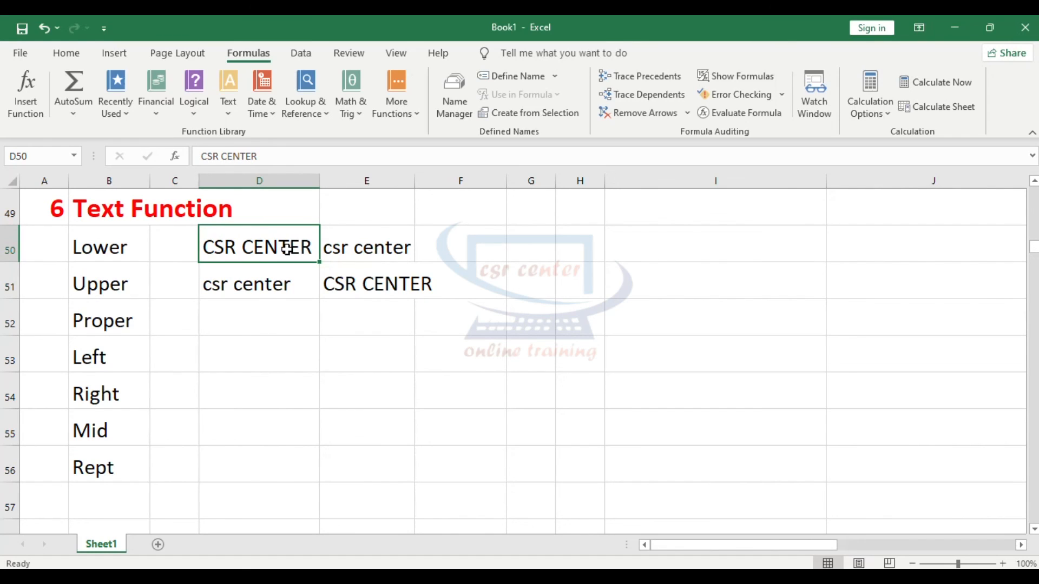
click(367, 233)
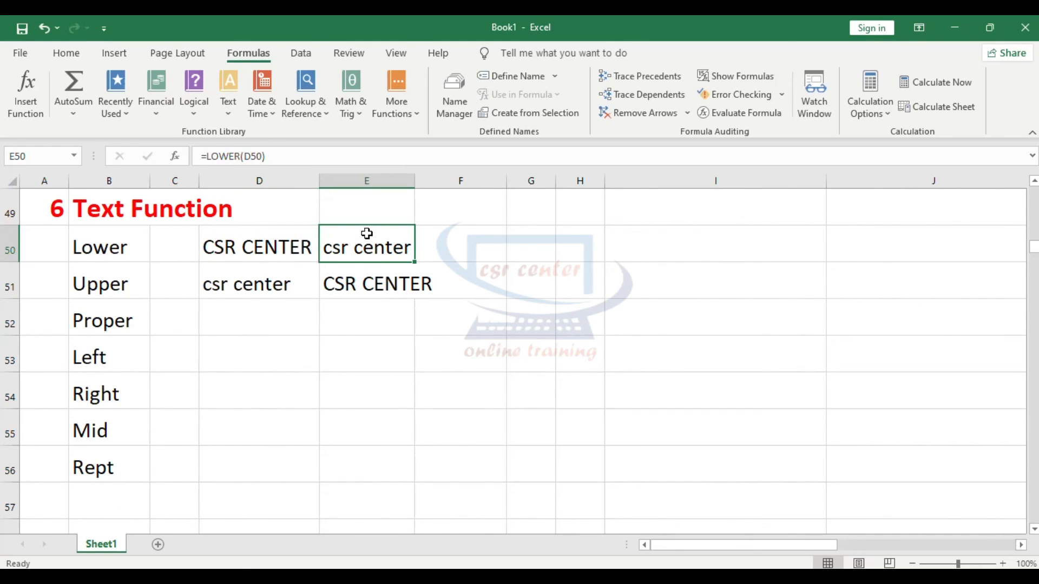
click(262, 280)
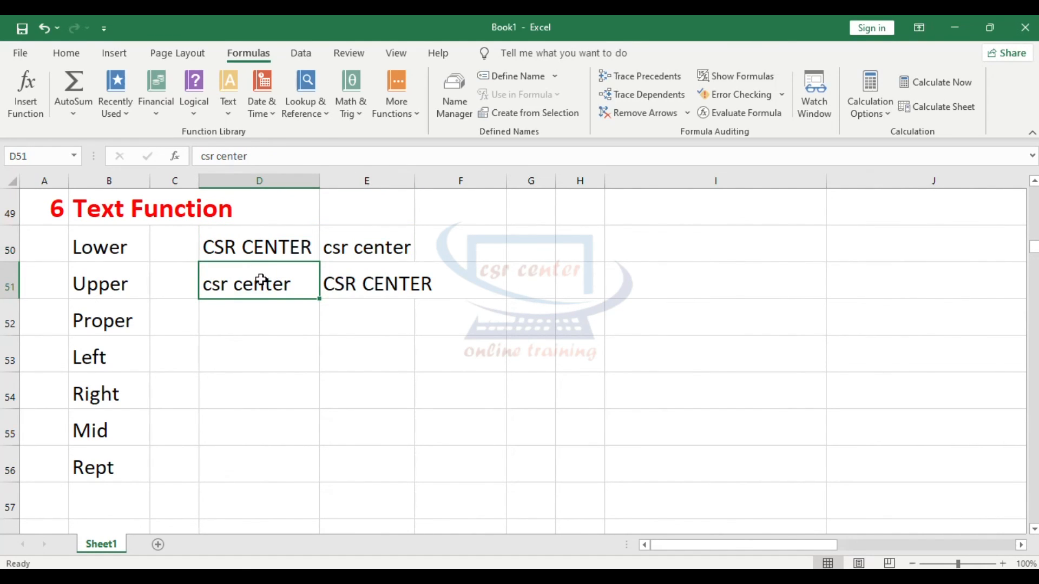
click(360, 281)
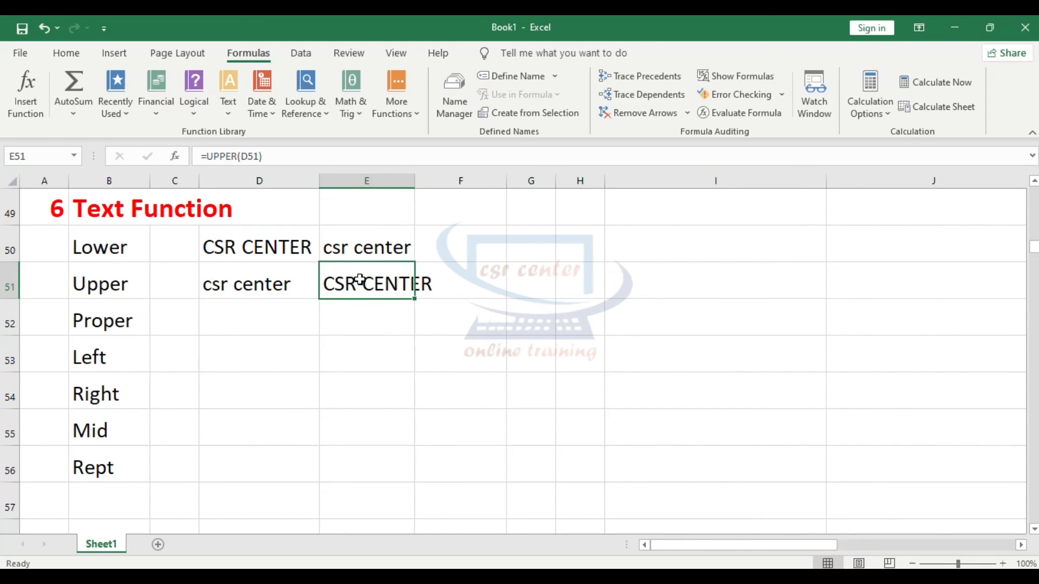
Put the mixed-case sample text cSr cENteR in D52 beside the Proper label.
key(Down)
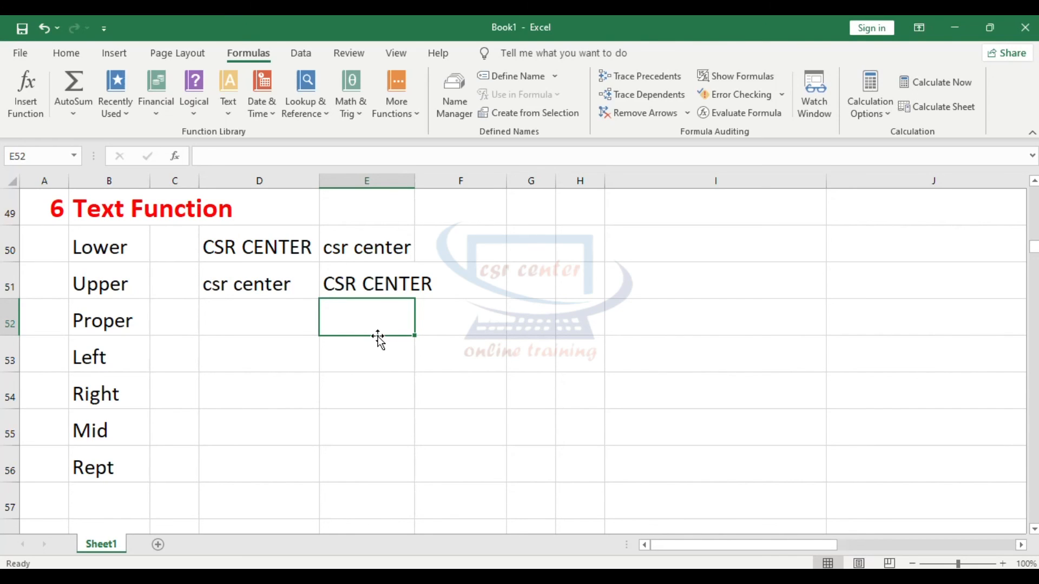
click(270, 320)
key(ctrl+z)
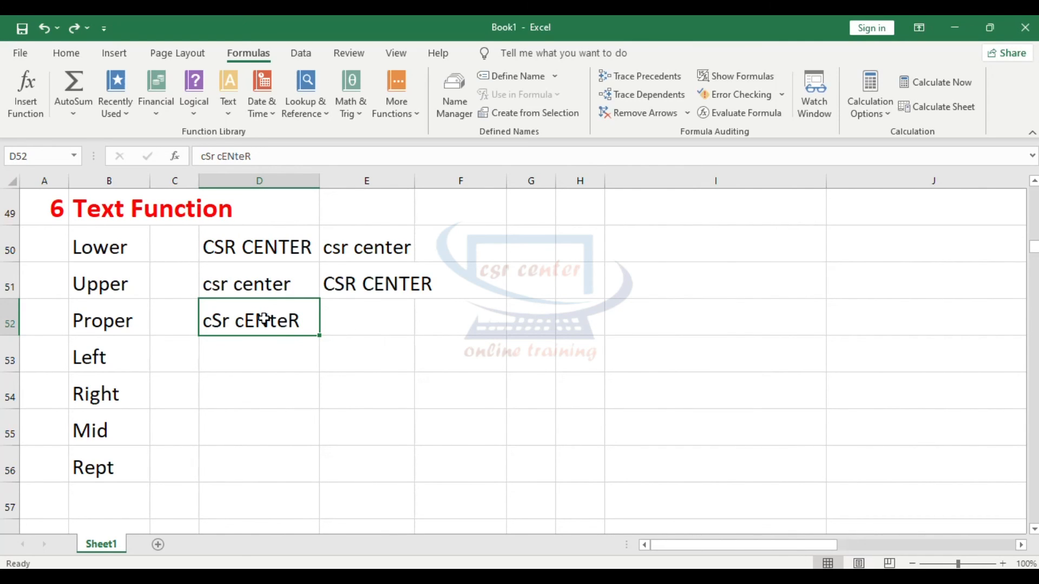
Insert the PROPER function in E52 with D52 as its text.
click(362, 321)
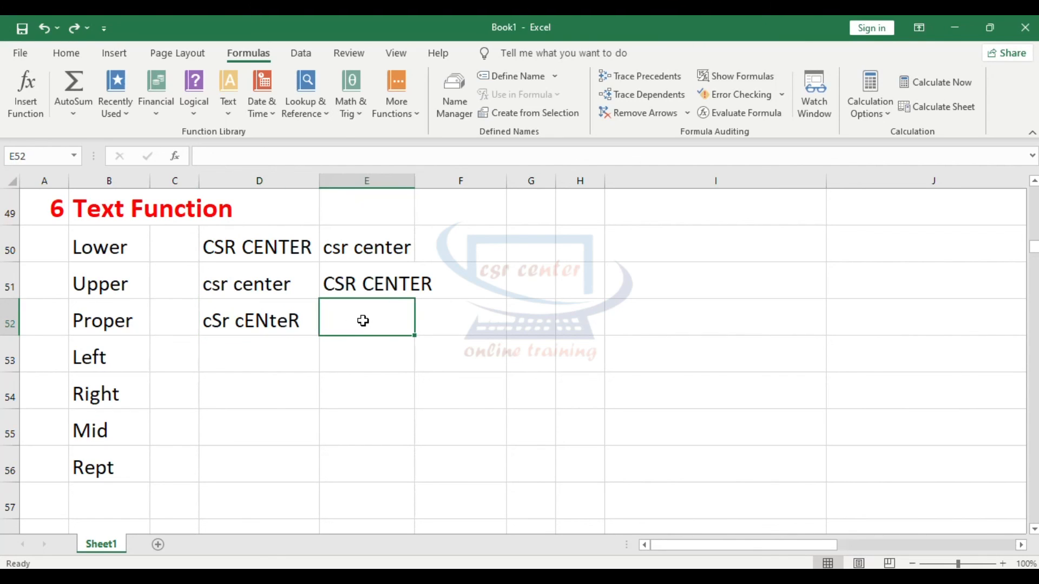
click(227, 105)
click(260, 434)
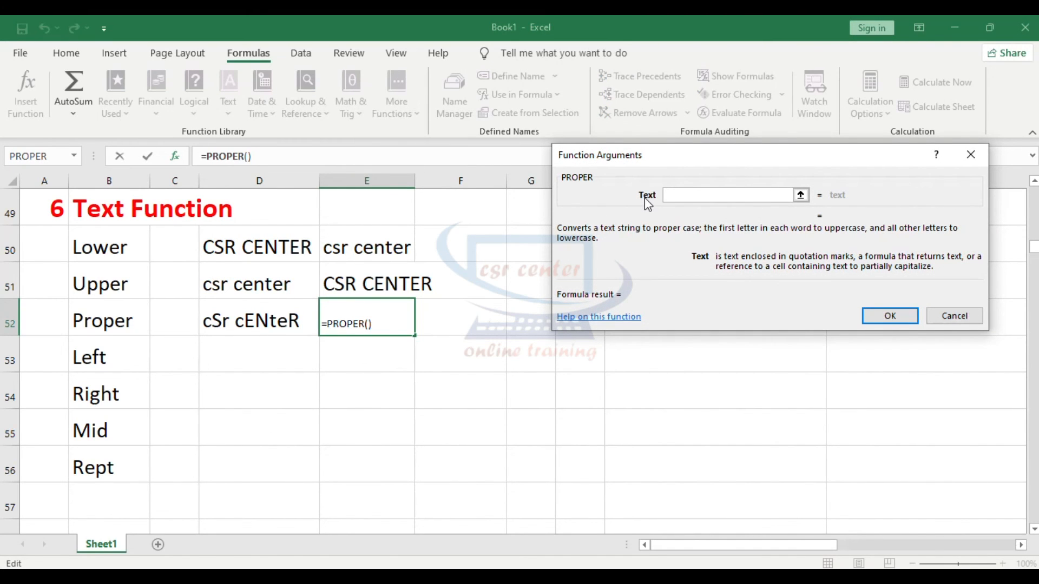
click(258, 320)
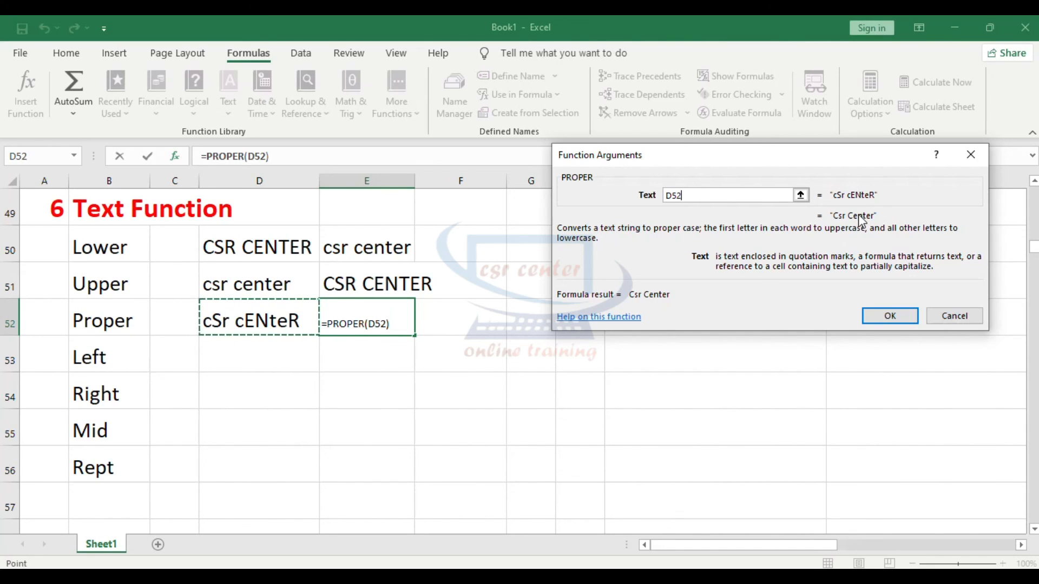
click(888, 315)
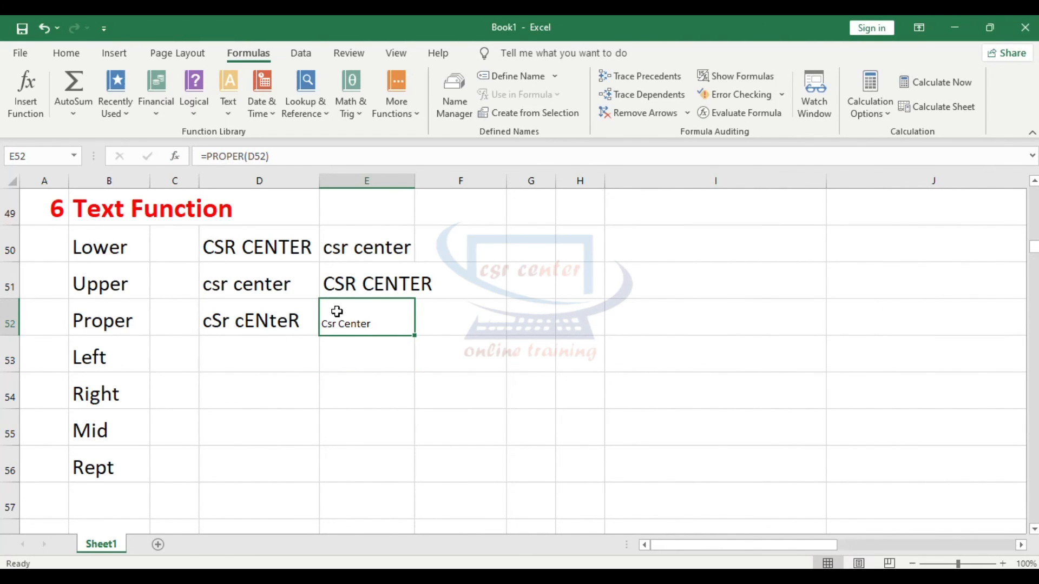
Enlarge the font of the PROPER result in E52 by six size steps to match the results above it.
click(67, 53)
click(219, 82)
click(219, 82)
click(219, 81)
click(219, 82)
click(219, 81)
click(219, 82)
click(455, 360)
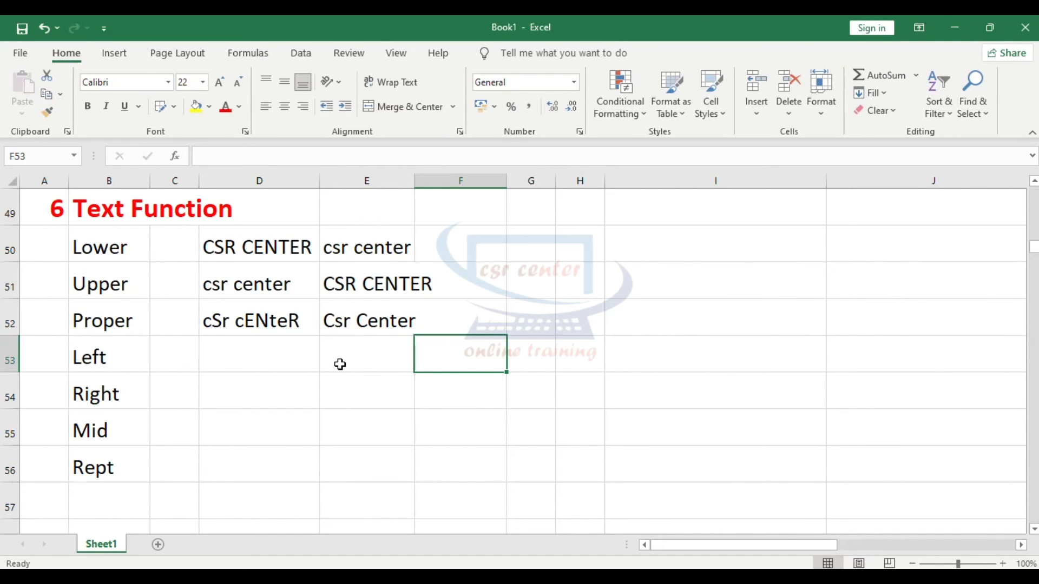